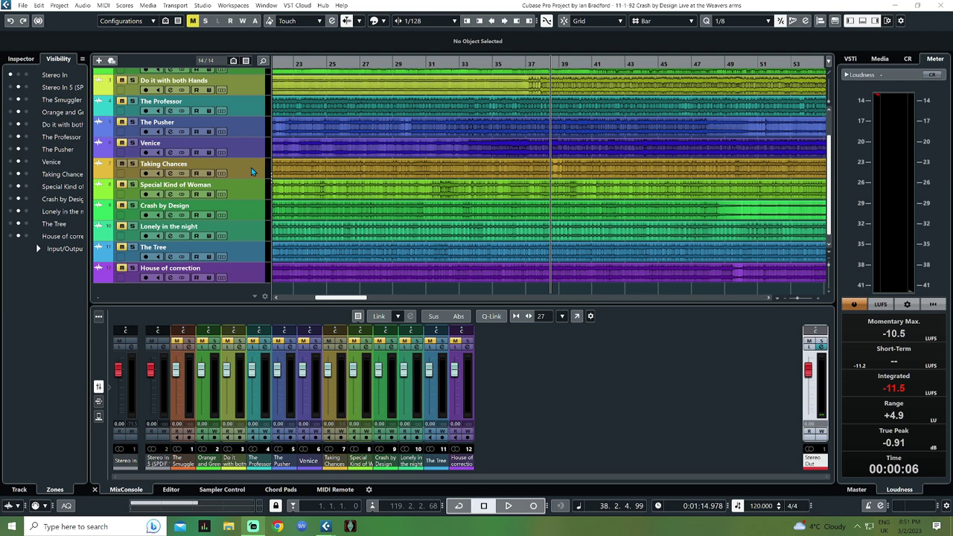
# Step: Open the Stereo Out channel settings and show the editor of its X-Noise insert
pyautogui.click(668, 392)
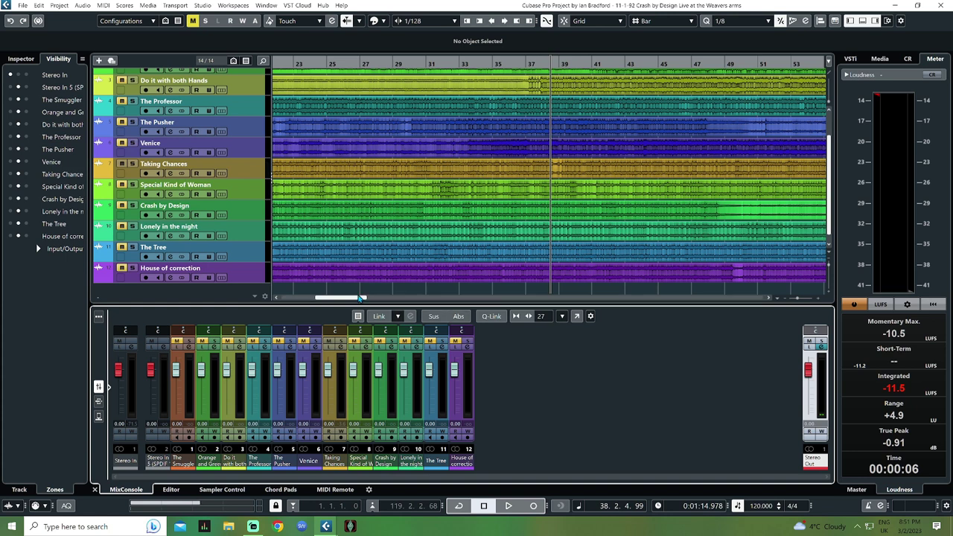
pyautogui.moveTo(353, 297); pyautogui.dragTo(313, 305)
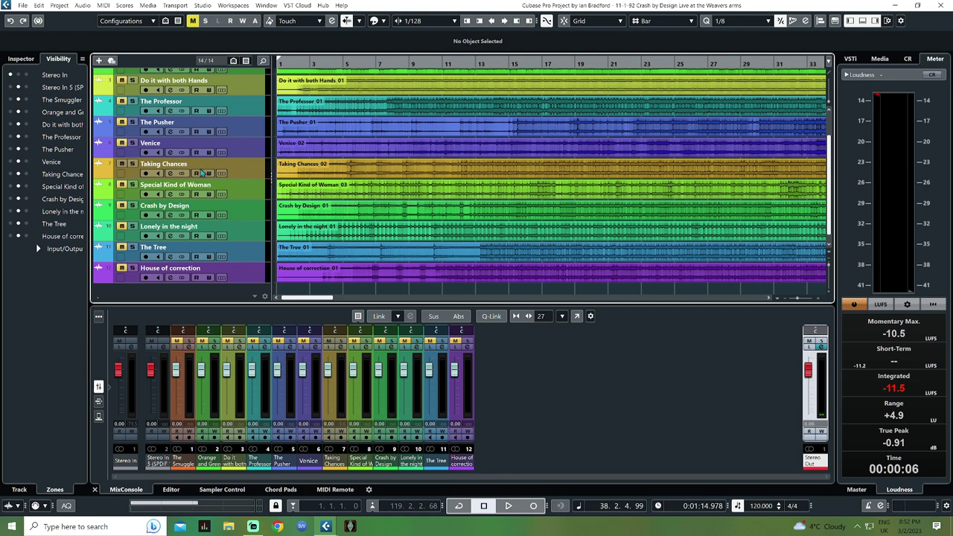
pyautogui.click(823, 348)
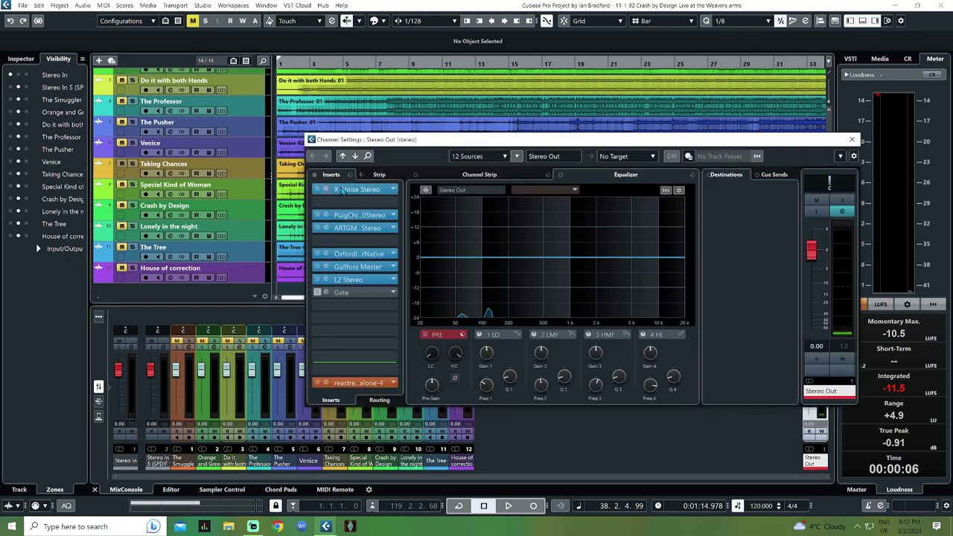
pyautogui.click(354, 192)
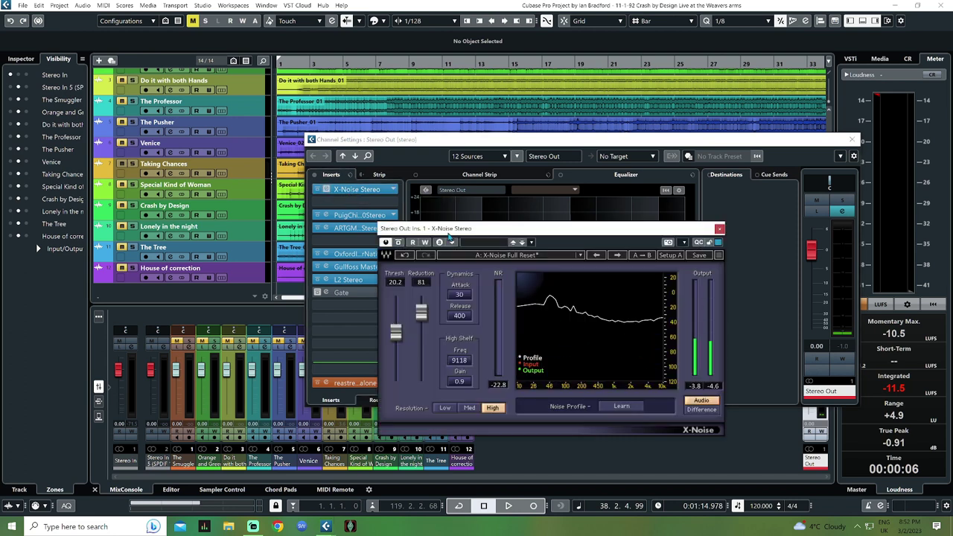
# Step: Bypass X-Noise and play the opening of the project to hear the recording without noise reduction
pyautogui.click(399, 244)
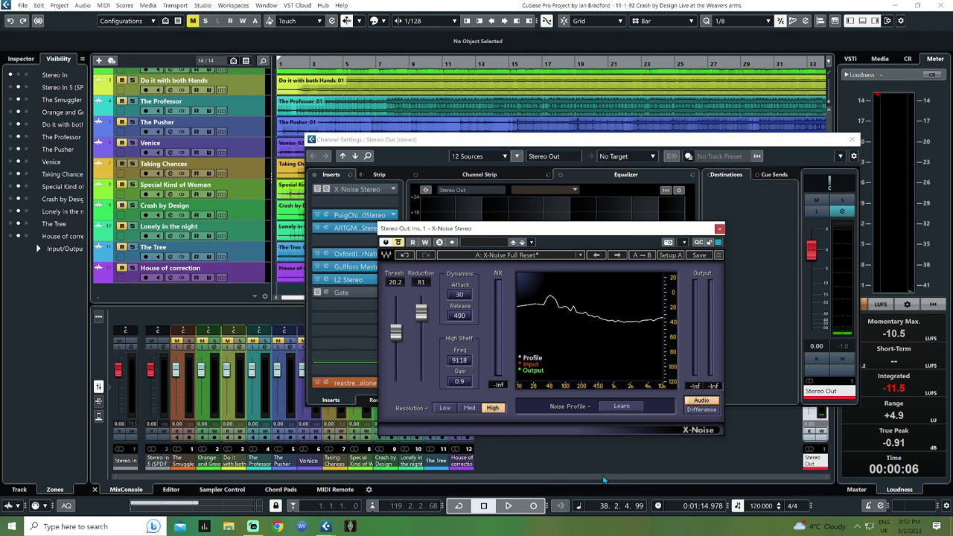
pyautogui.press('Home')
pyautogui.press('space')
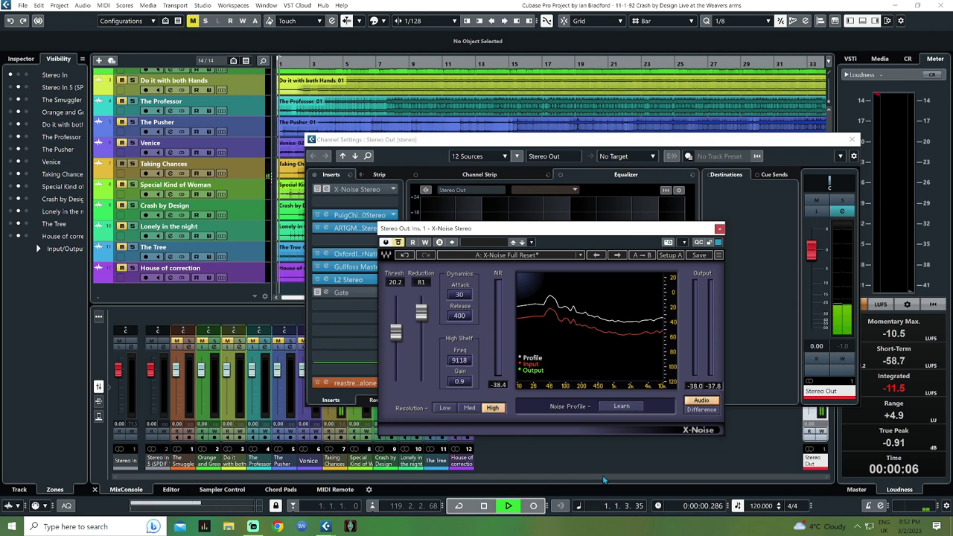
pyautogui.press('space')
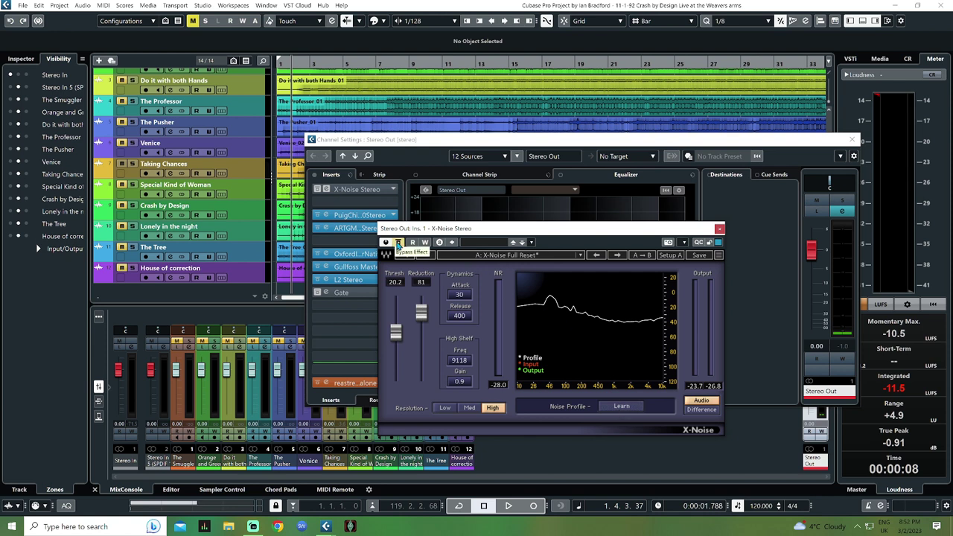
pyautogui.click(398, 243)
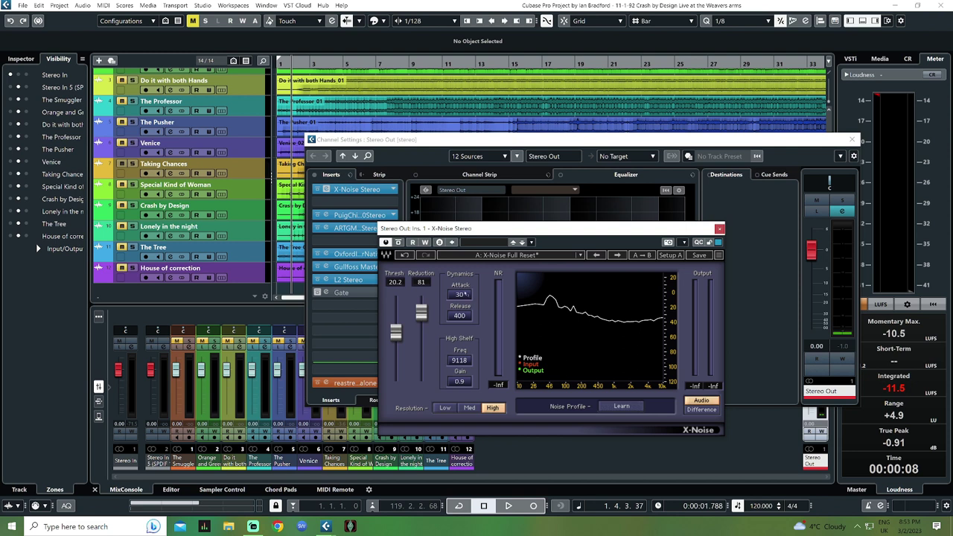
pyautogui.click(399, 245)
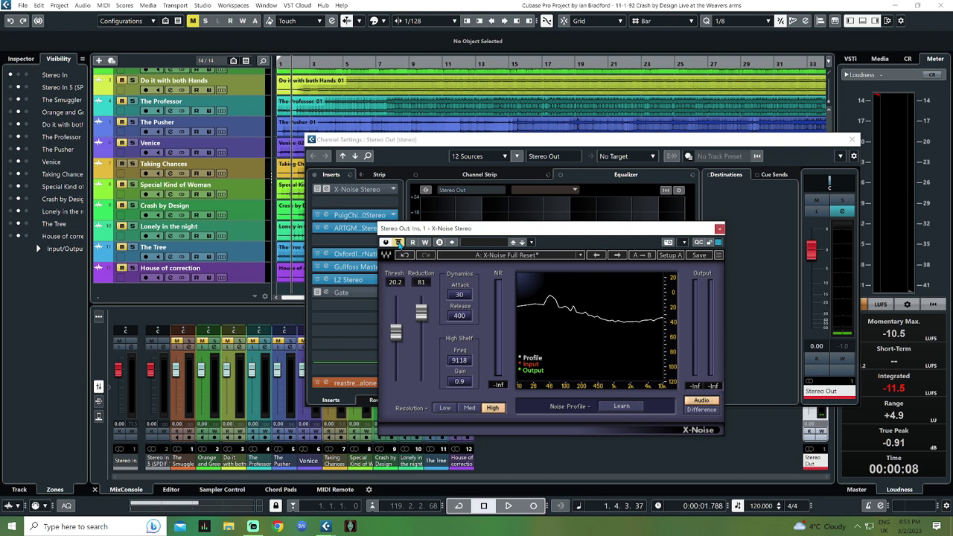
pyautogui.press('space')
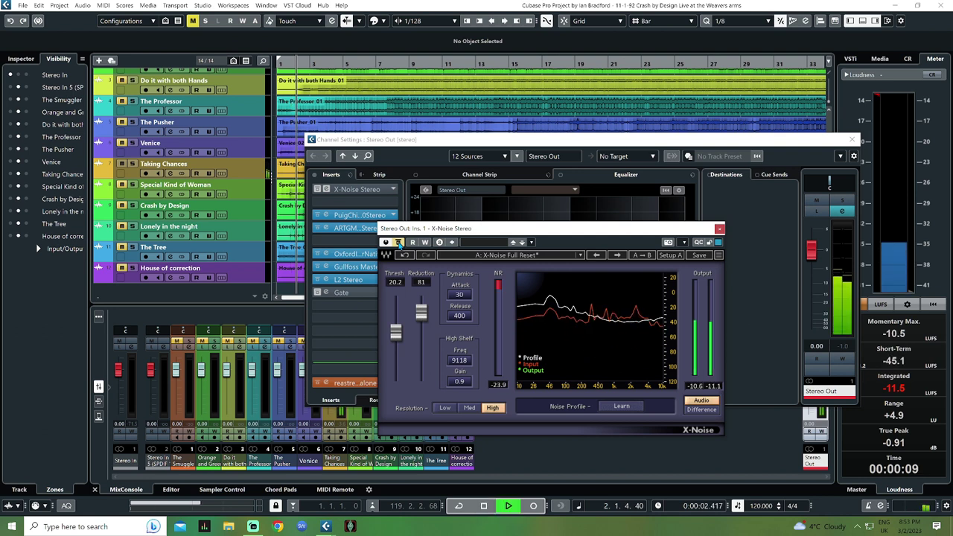
pyautogui.press('space')
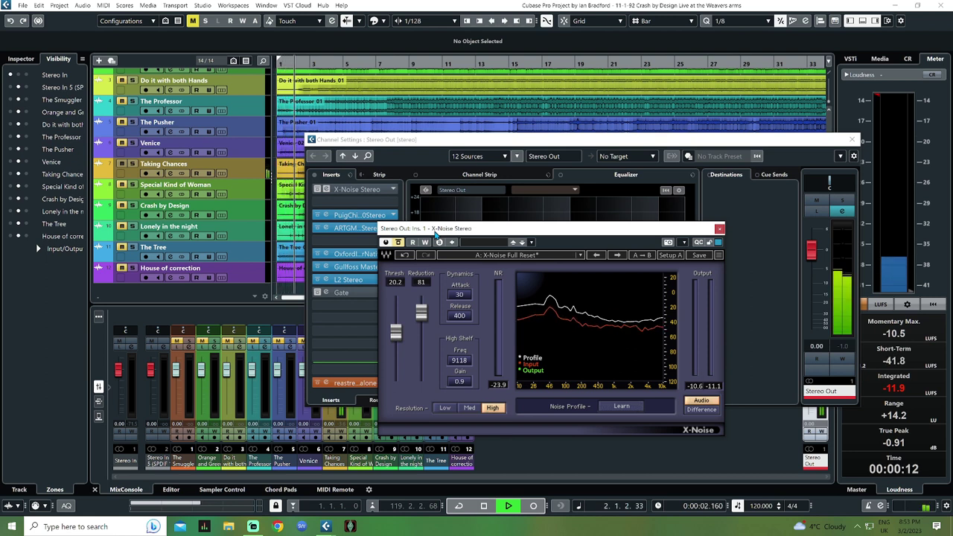
pyautogui.press('space')
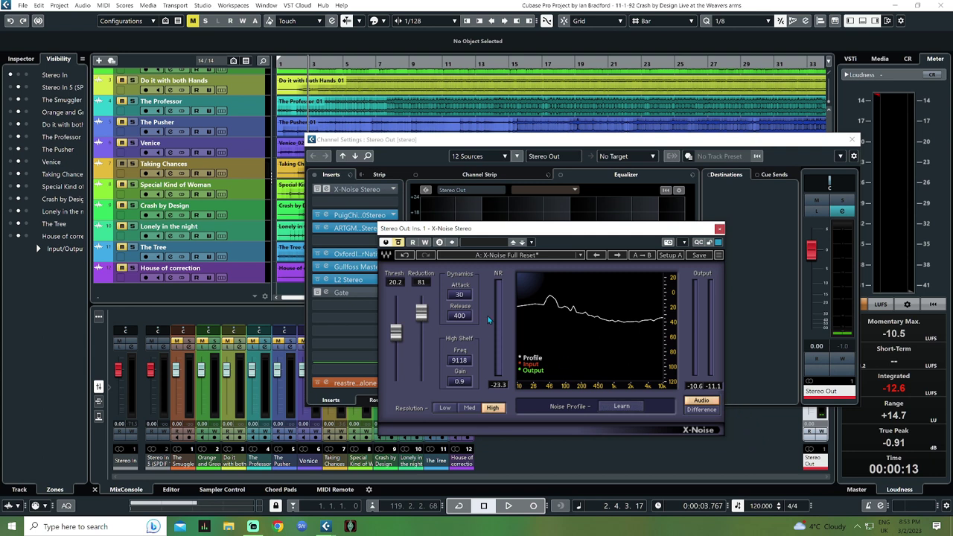
# Step: Reactivate X-Noise, play from the project start to hear the noise reduction, and close its editor
pyautogui.click(398, 242)
pyautogui.press('Home')
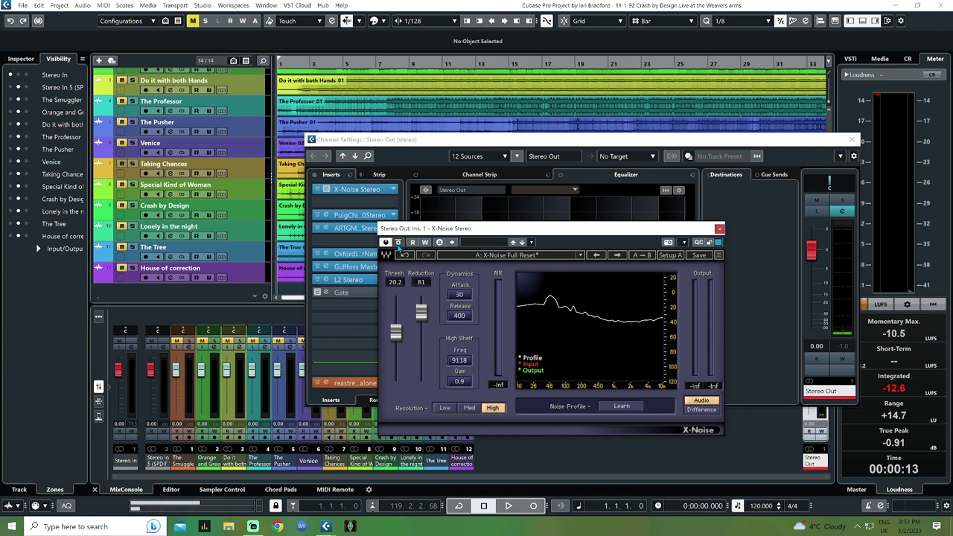
pyautogui.press('space')
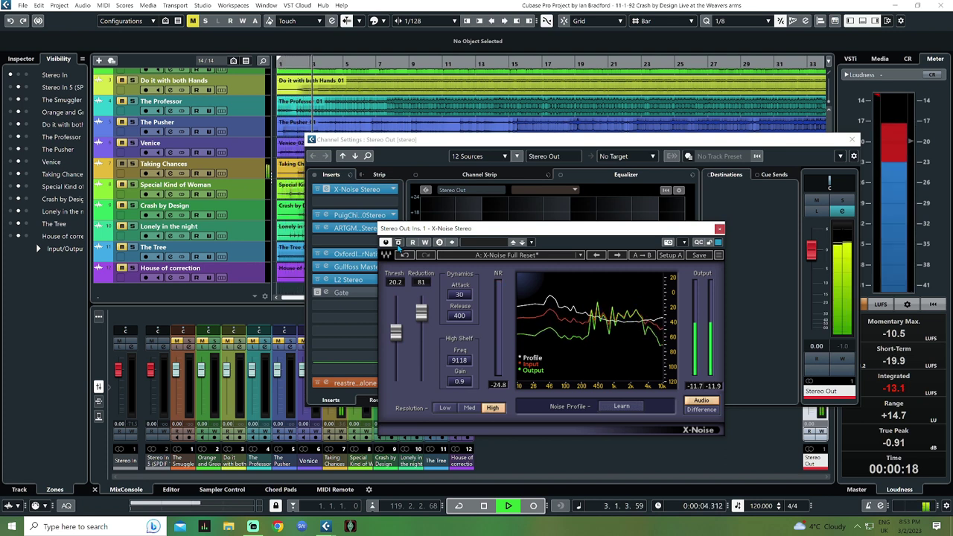
pyautogui.press('space')
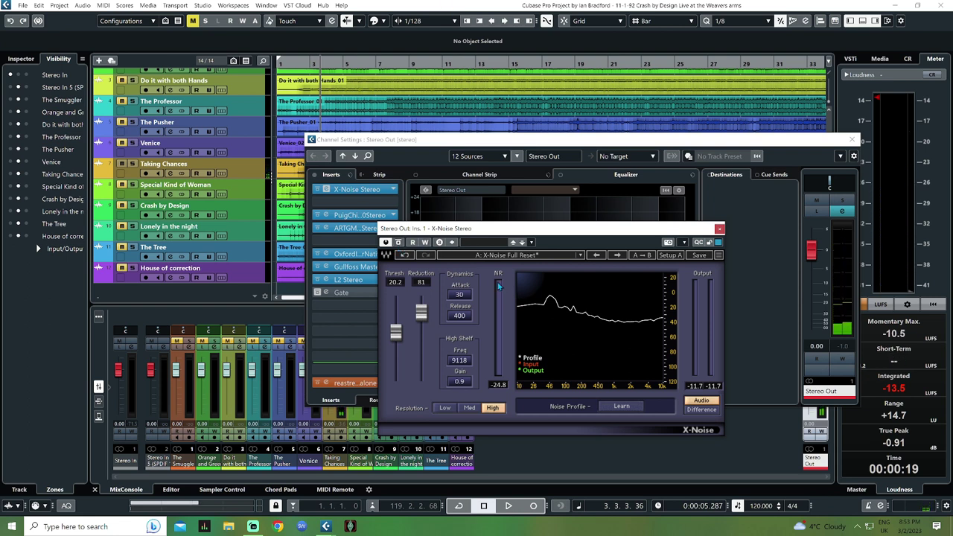
pyautogui.click(719, 229)
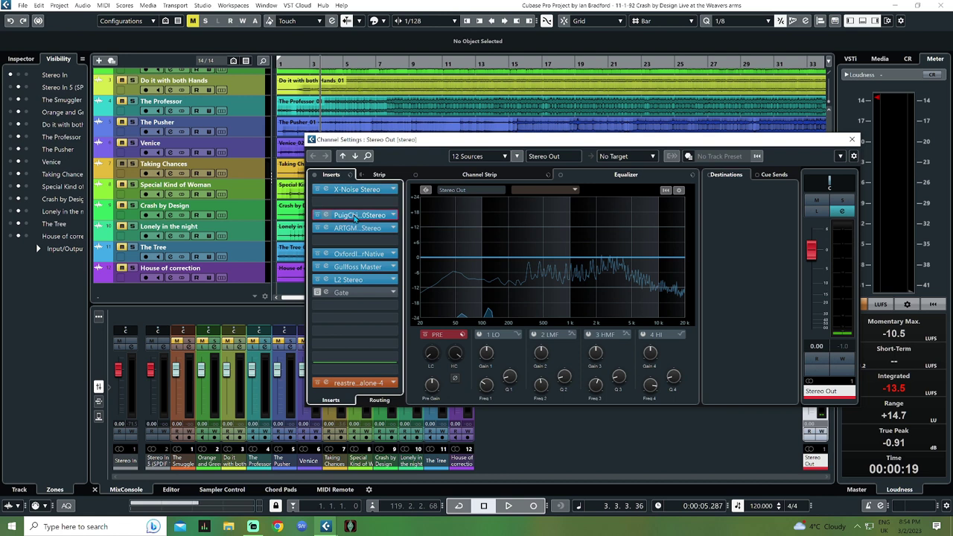
# Step: Open the PuigChild 670 insert, watch its meters while playing from the project start, and close it
pyautogui.click(356, 215)
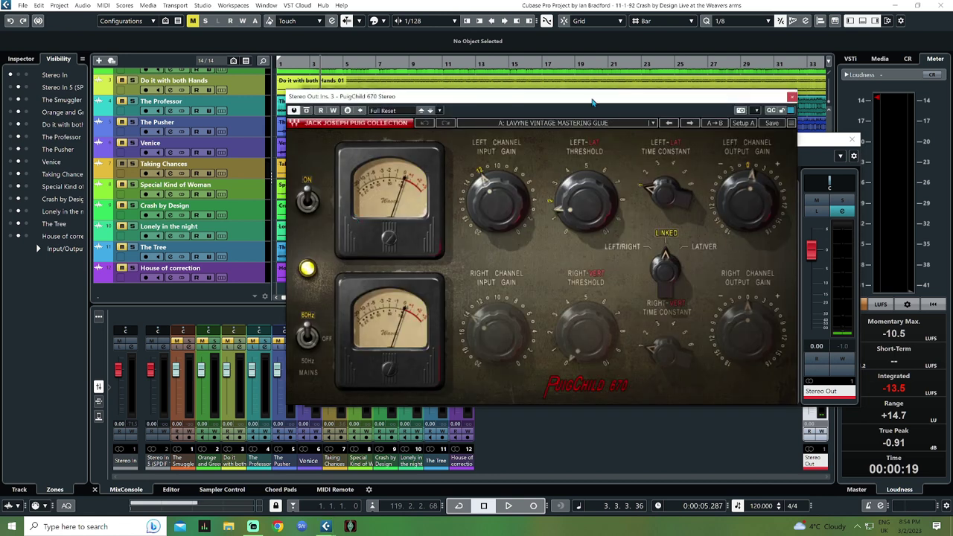
pyautogui.moveTo(590, 103); pyautogui.dragTo(627, 131)
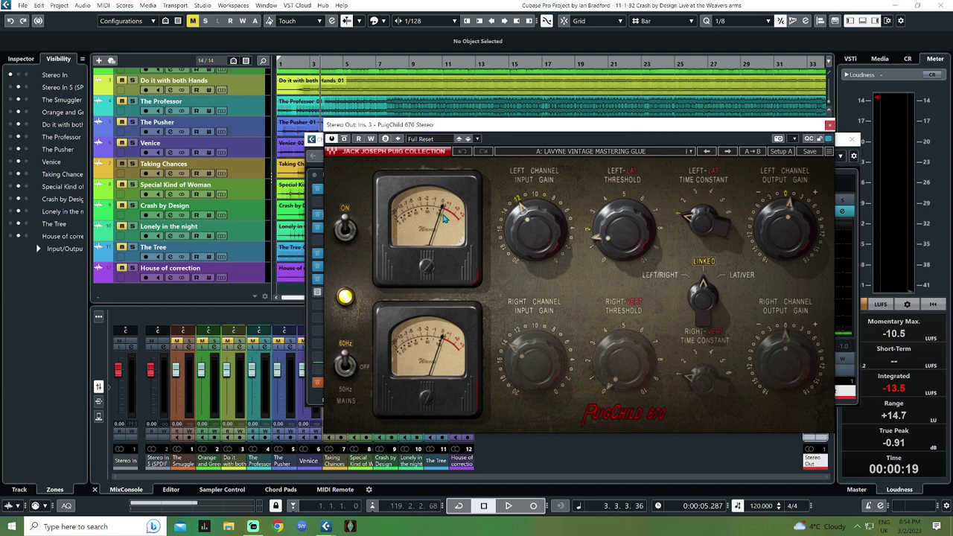
pyautogui.press('Home')
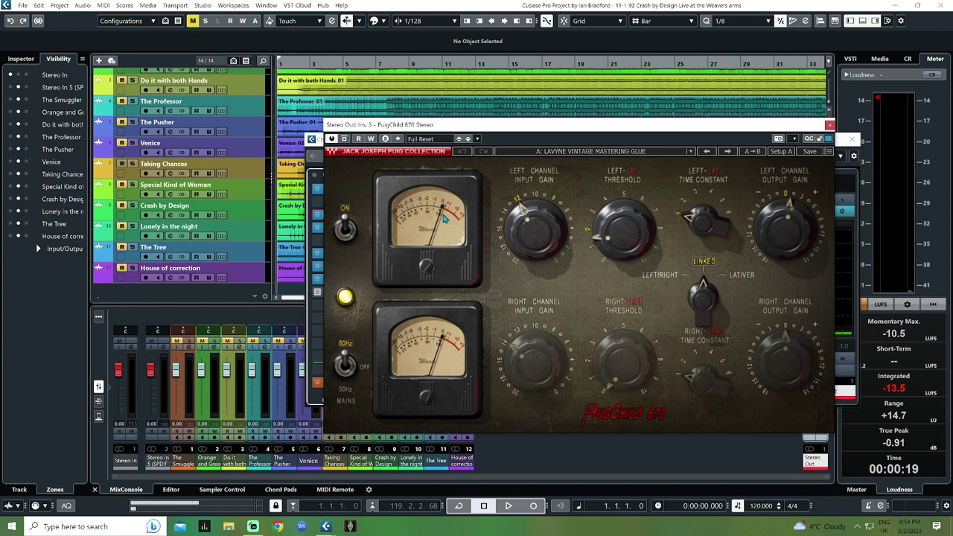
pyautogui.press('space')
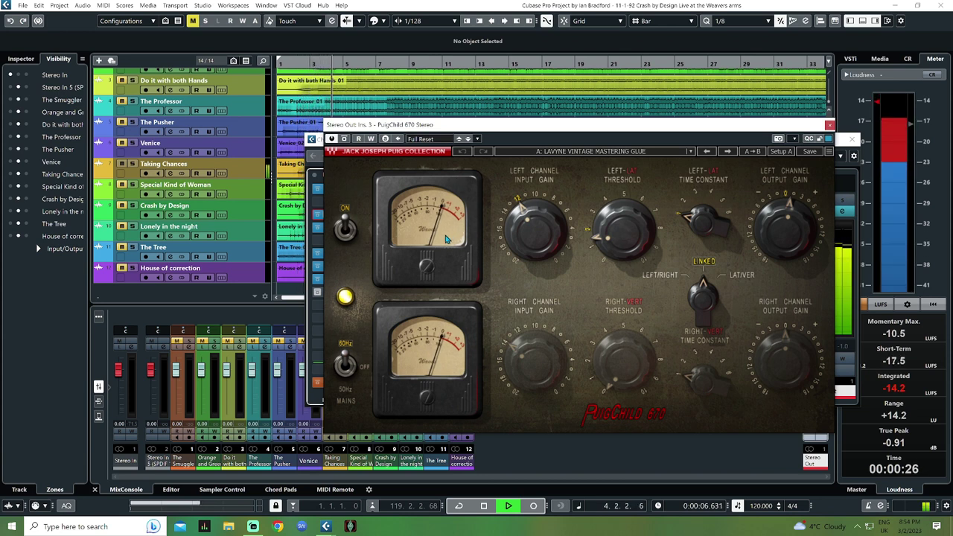
pyautogui.press('space')
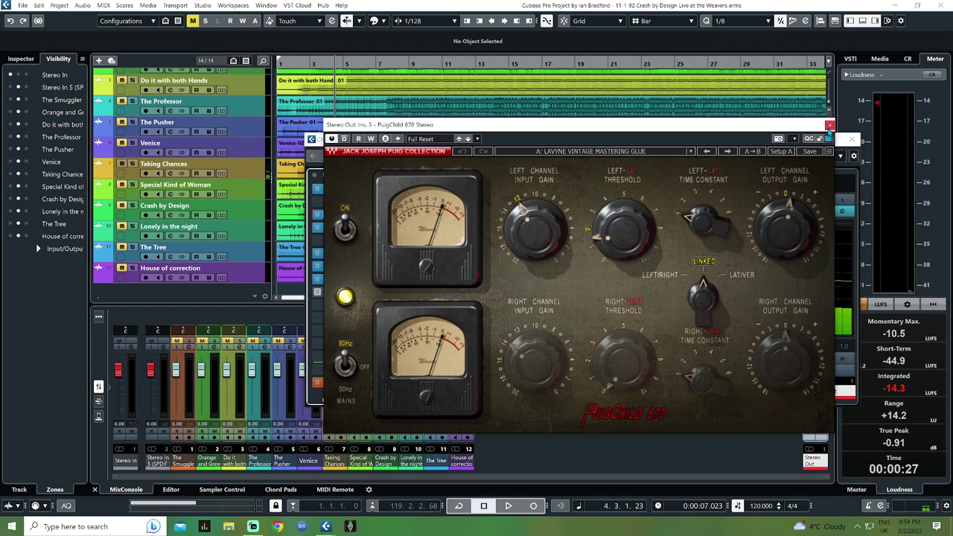
pyautogui.click(829, 124)
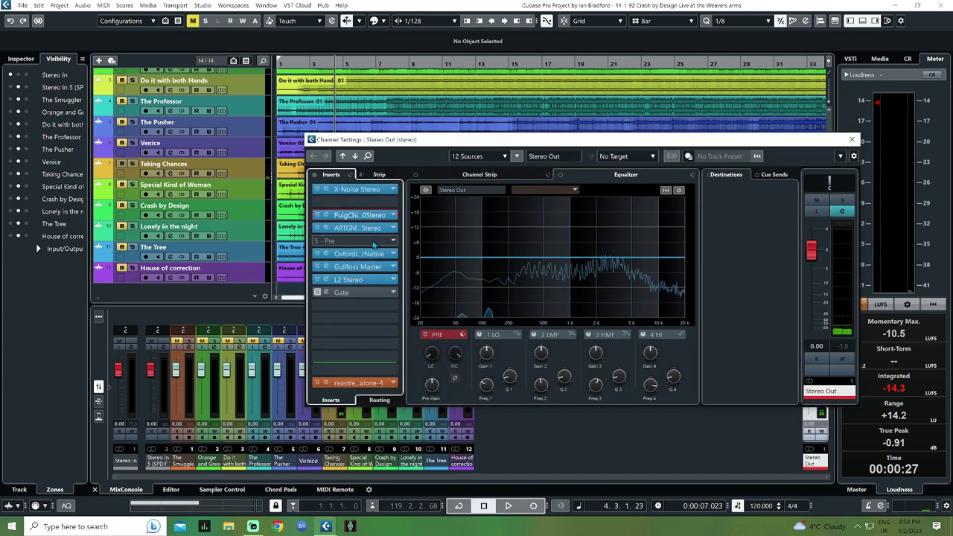
# Step: Examine the AR TG Mastering insert's settings, including the spreader, and close its editor
pyautogui.click(358, 228)
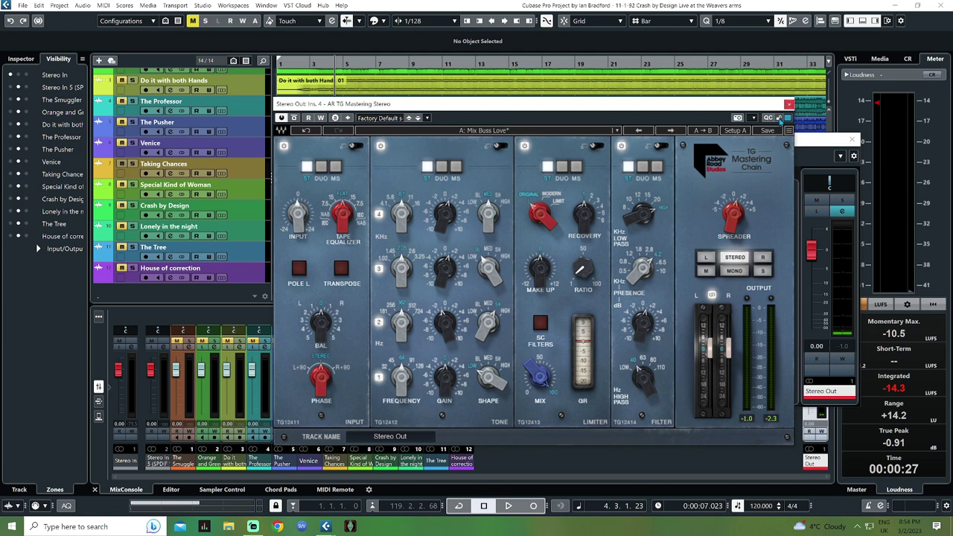
pyautogui.moveTo(733, 229); pyautogui.dragTo(732, 220)
pyautogui.click(789, 104)
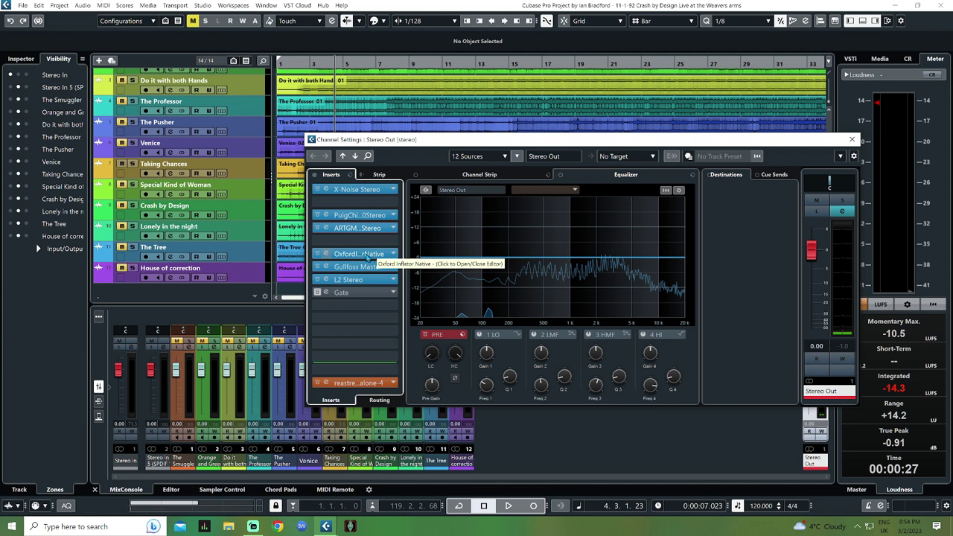
# Step: Examine the input, effect and curve settings of the Oxford Inflator insert and close its editor
pyautogui.click(365, 254)
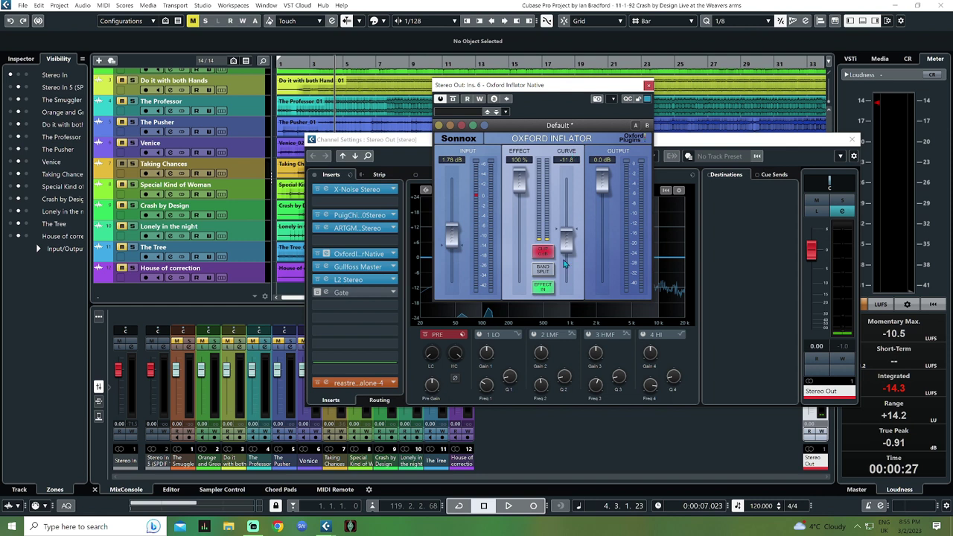
pyautogui.moveTo(567, 243)
pyautogui.click(649, 86)
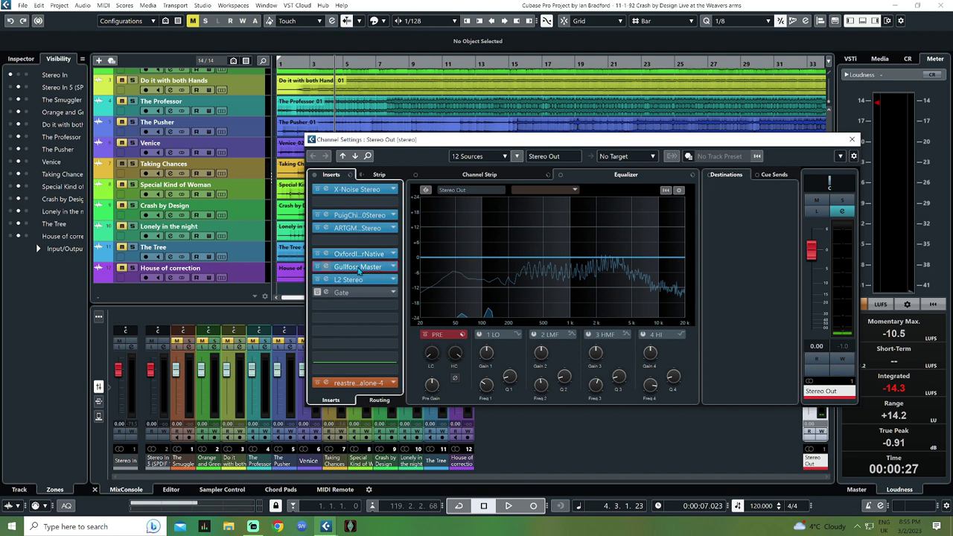
# Step: Examine the Gullfoss Master and L2 limiter inserts, and close the Stereo Out channel settings
pyautogui.click(358, 268)
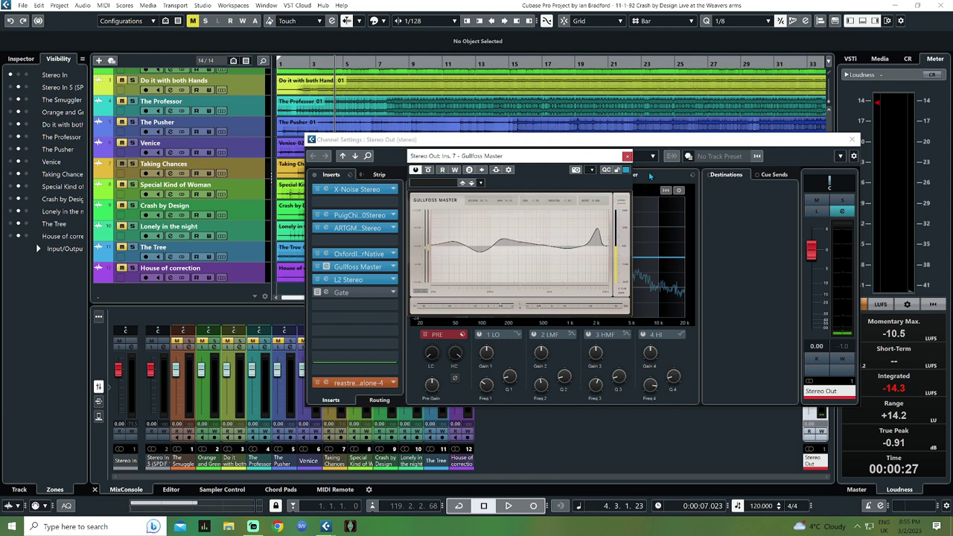
pyautogui.click(627, 158)
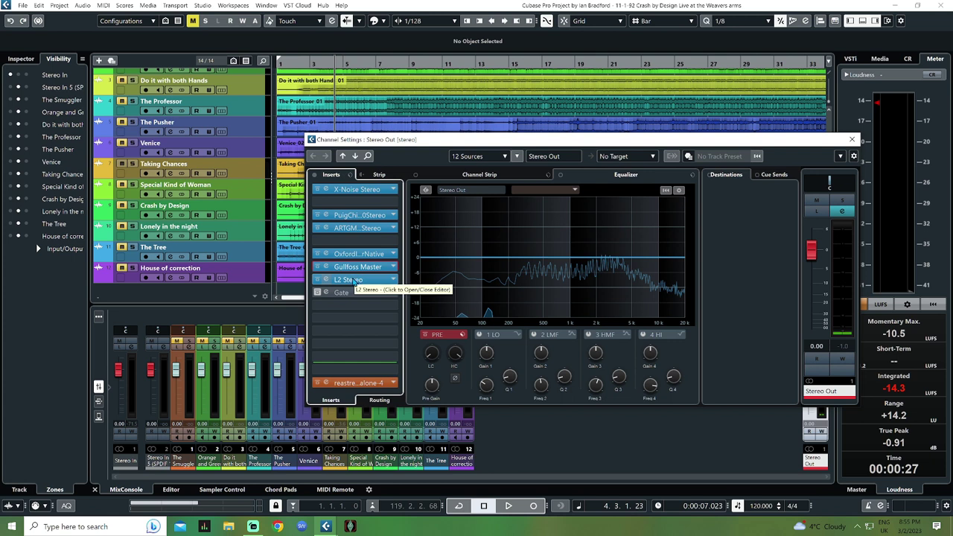
pyautogui.click(350, 279)
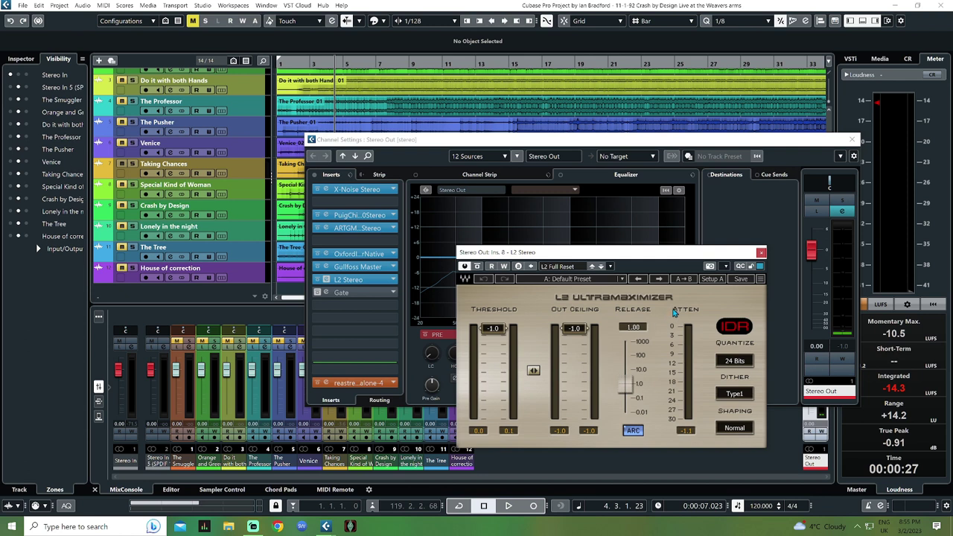
pyautogui.click(761, 253)
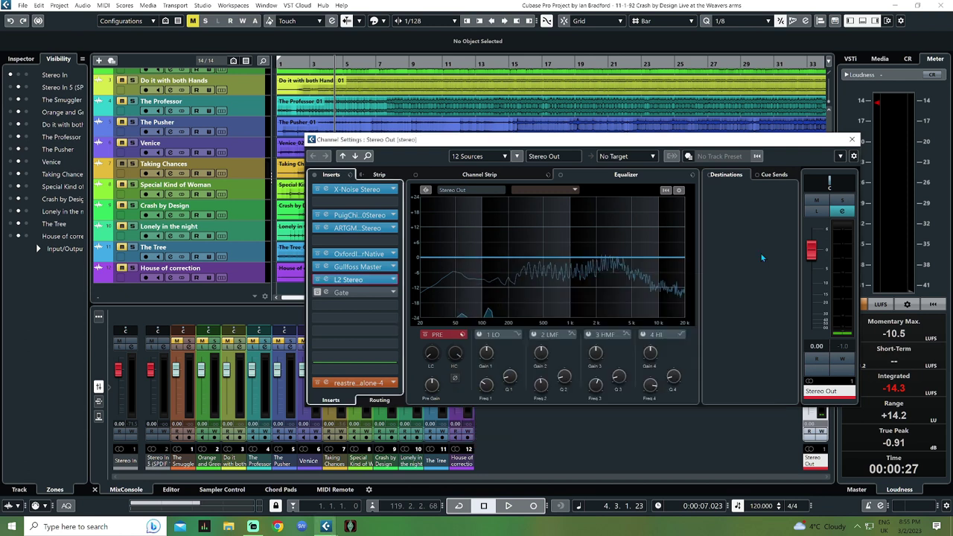
pyautogui.click(853, 140)
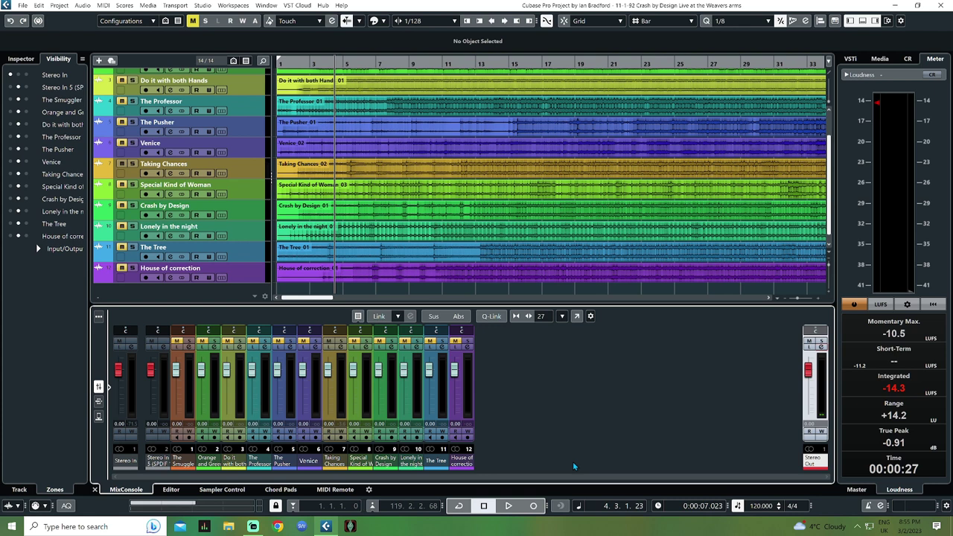
# Step: Return the playhead to the project start and compare the right locator with the end of the Taking Chances clip
pyautogui.press('Home')
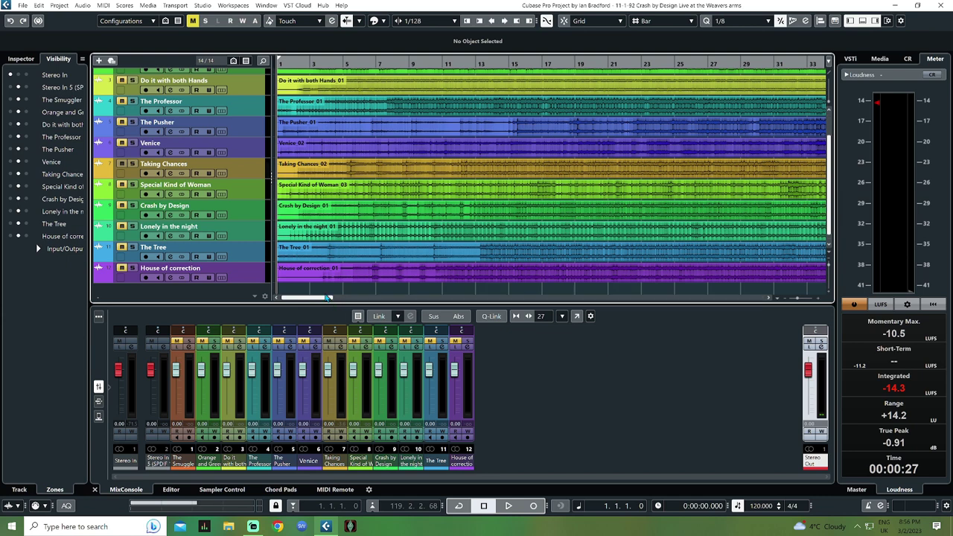
pyautogui.moveTo(325, 298); pyautogui.dragTo(491, 306)
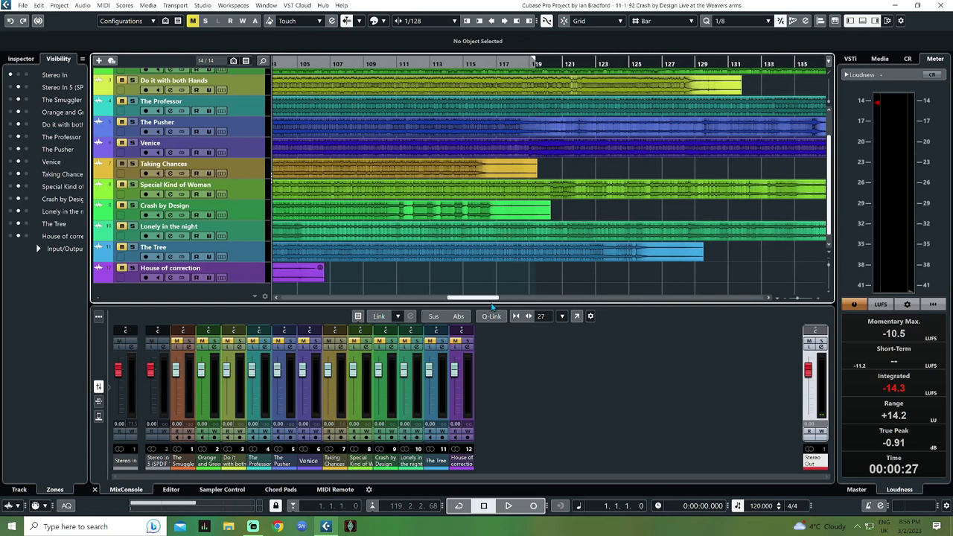
pyautogui.moveTo(492, 307); pyautogui.dragTo(485, 305)
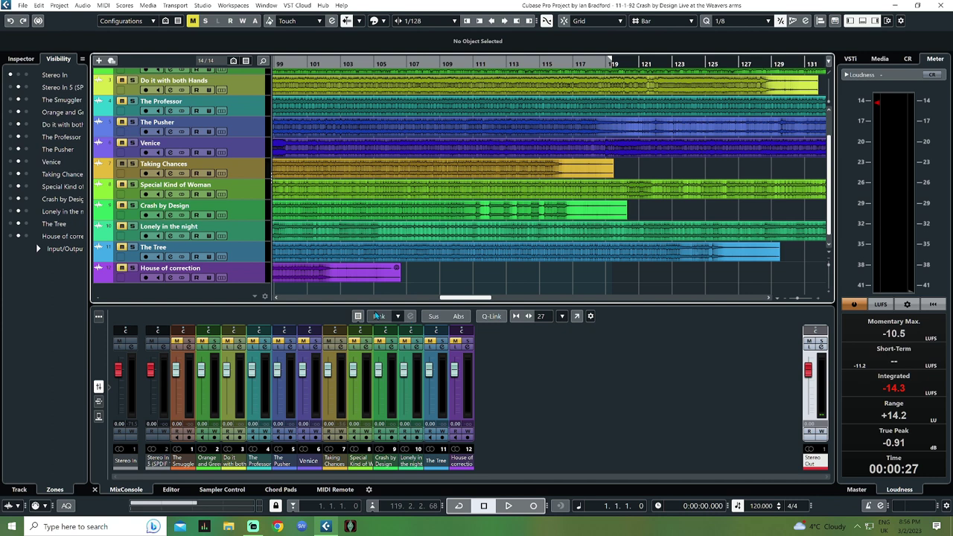
pyautogui.moveTo(459, 301); pyautogui.dragTo(298, 300)
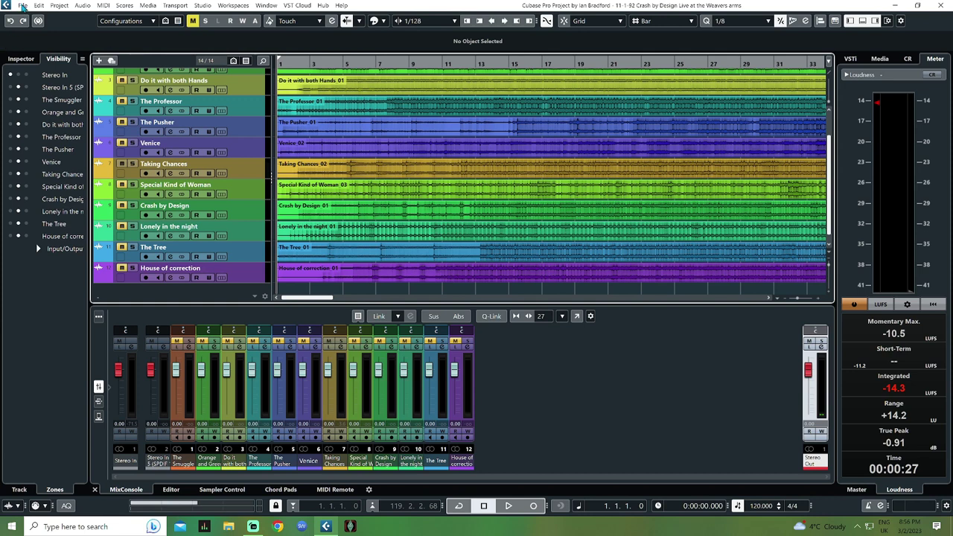
# Step: Export the audio mixdown of the Stereo Out channel under the file name Taking Chances
pyautogui.scroll(2, 237, 109)
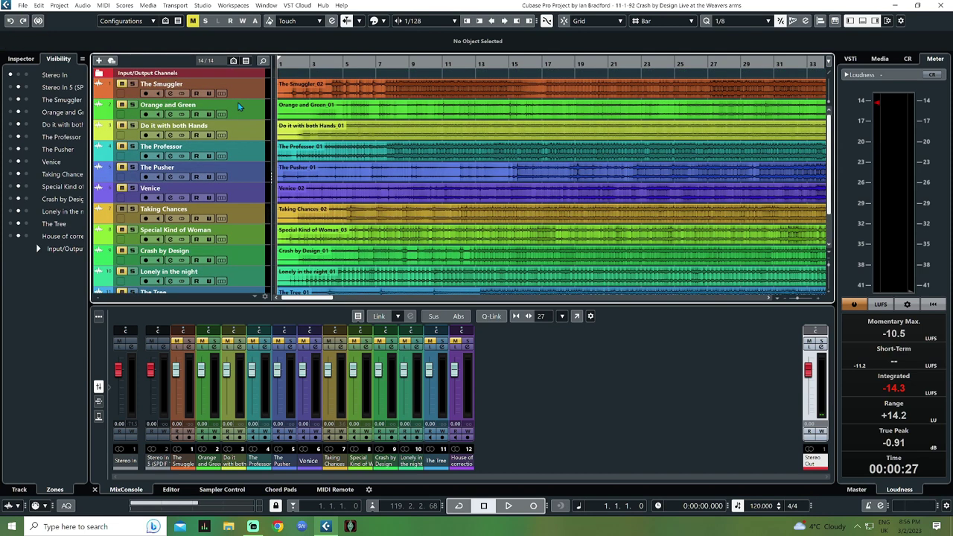
pyautogui.scroll(-3, 237, 107)
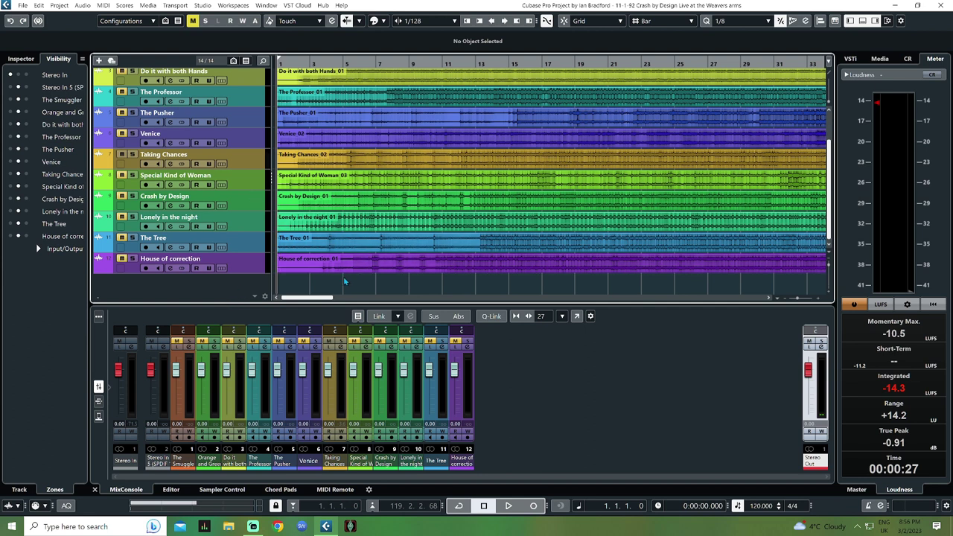
pyautogui.moveTo(324, 299); pyautogui.dragTo(302, 299)
pyautogui.click(23, 6)
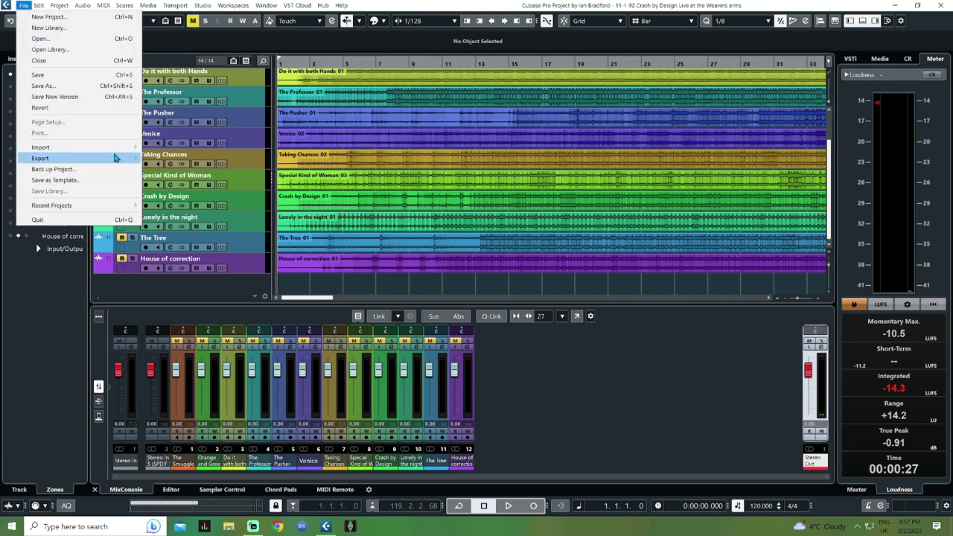
pyautogui.moveTo(117, 158)
pyautogui.click(166, 158)
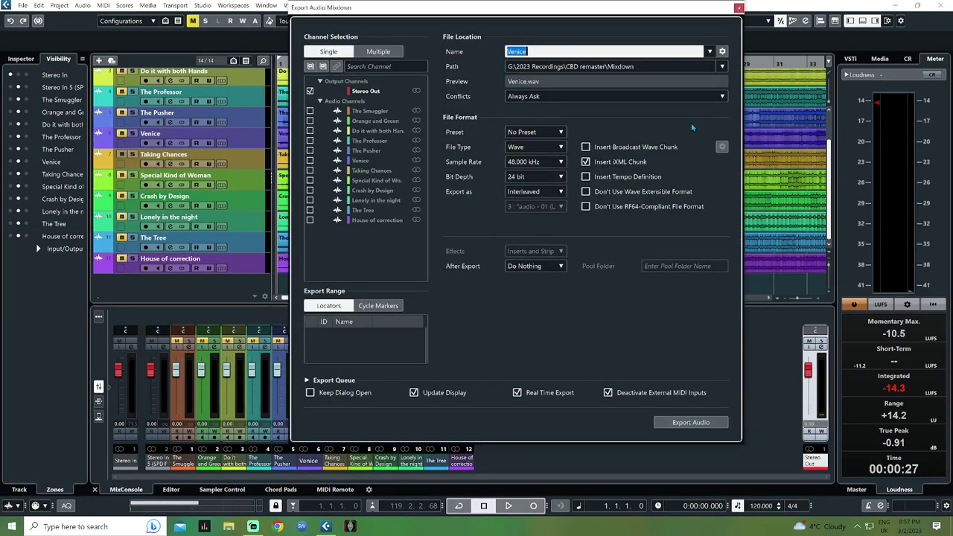
pyautogui.write('Taking Chances')
pyautogui.press('Return')
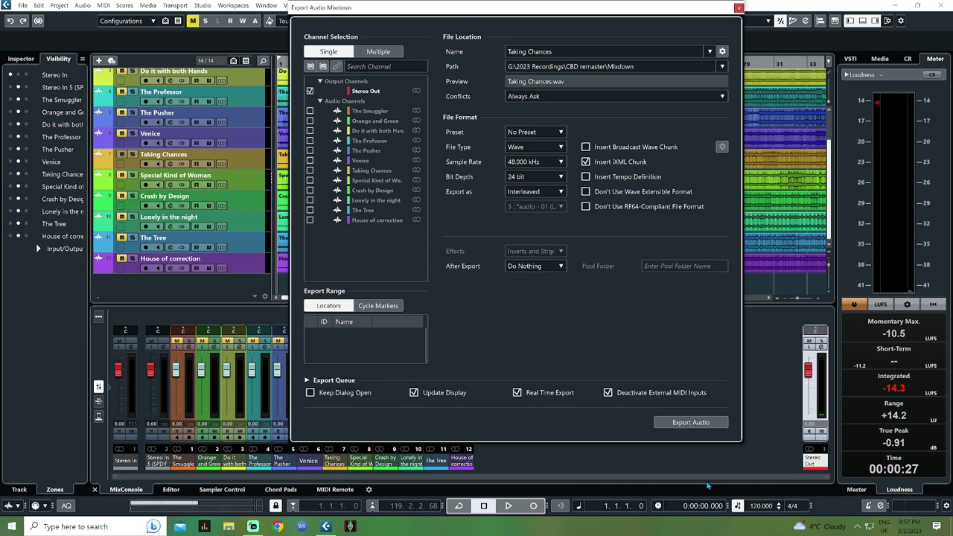
pyautogui.click(694, 422)
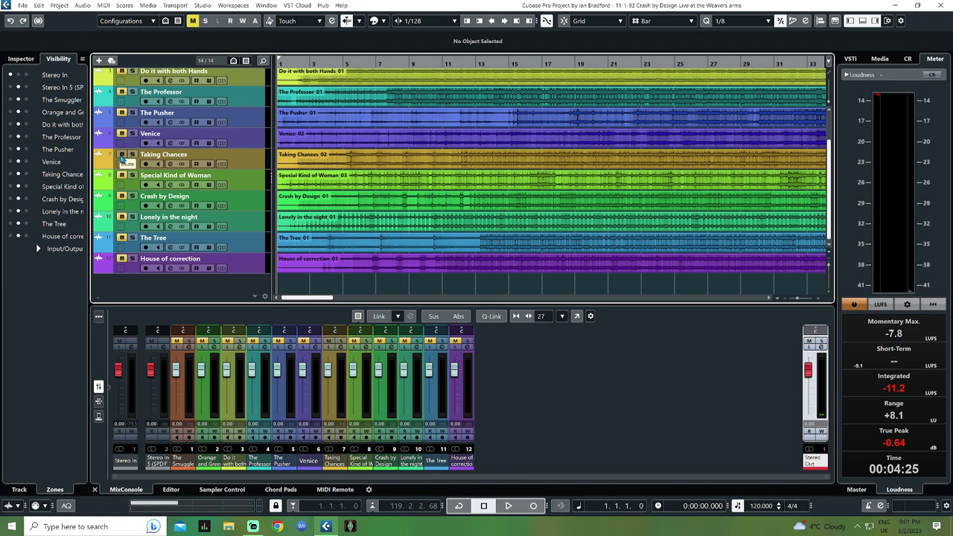
# Step: Switch the active song from Taking Chances to Special Kind of Woman and move the right locator to its clip end, about 146.4.3.76
pyautogui.click(253, 185)
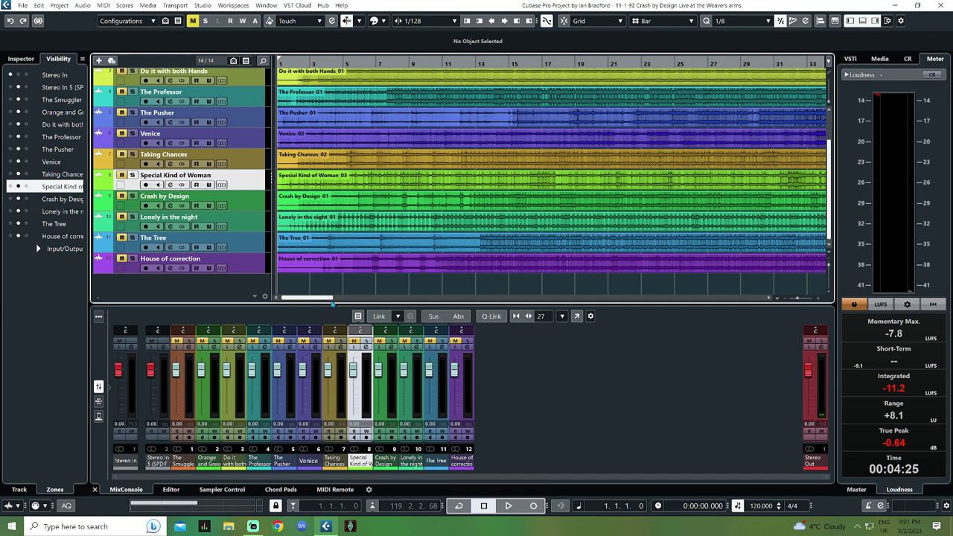
pyautogui.moveTo(327, 300); pyautogui.dragTo(511, 300)
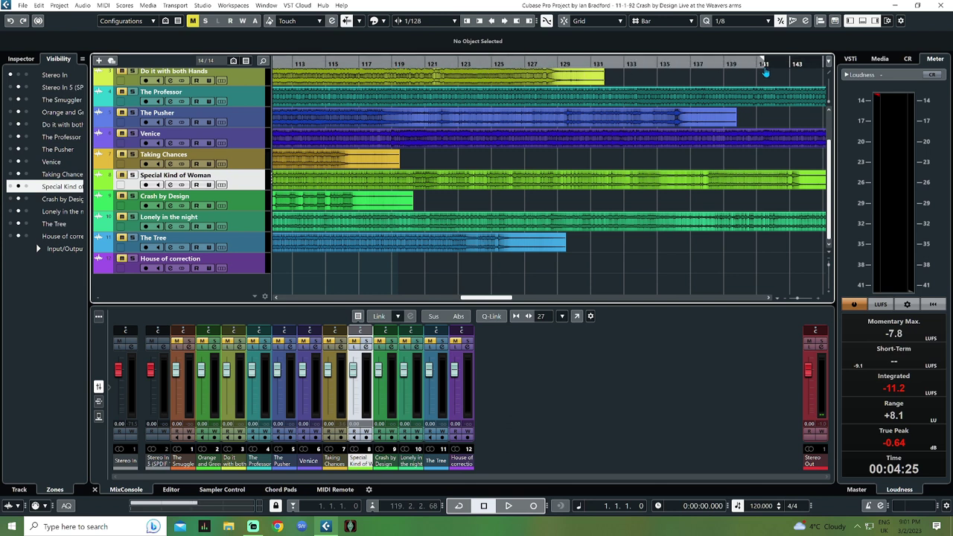
pyautogui.hscroll(5, 744, 82)
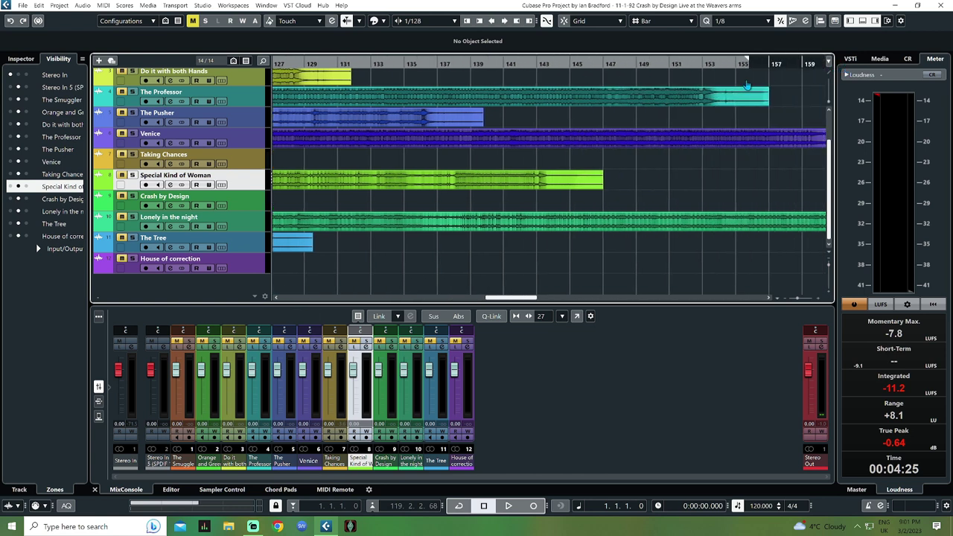
pyautogui.click(295, 299)
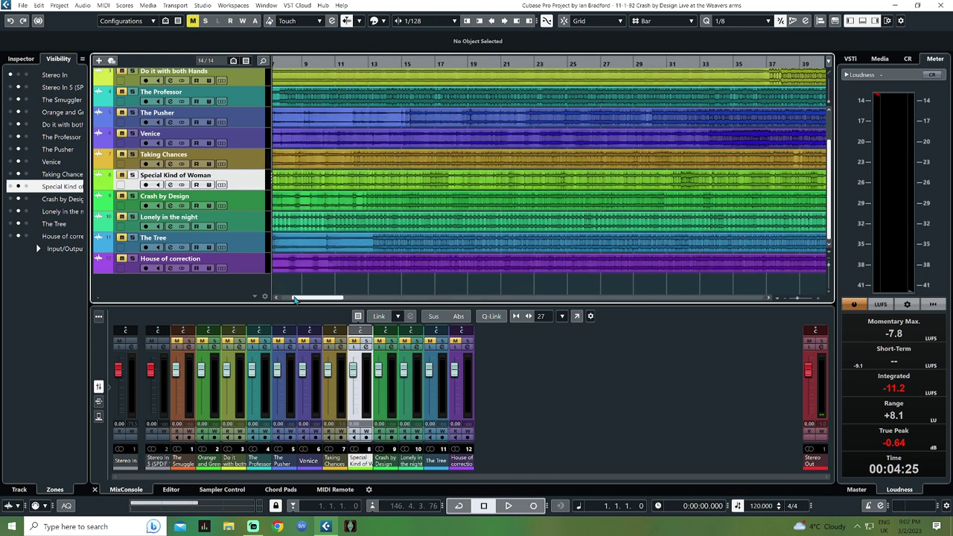
pyautogui.moveTo(295, 300); pyautogui.dragTo(276, 299)
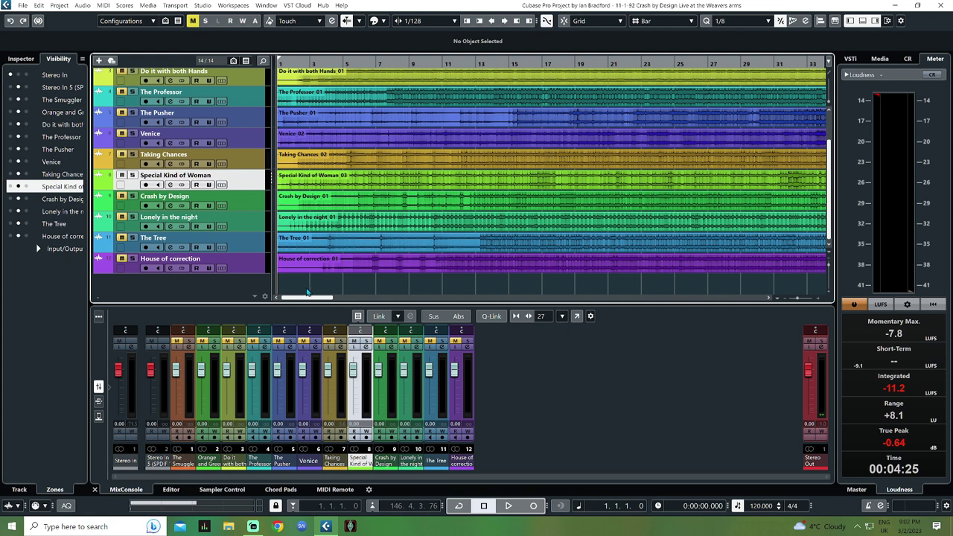
pyautogui.moveTo(296, 300)
pyautogui.mouseDown()
pyautogui.moveTo(307, 300)
pyautogui.moveTo(280, 300)
pyautogui.mouseUp()
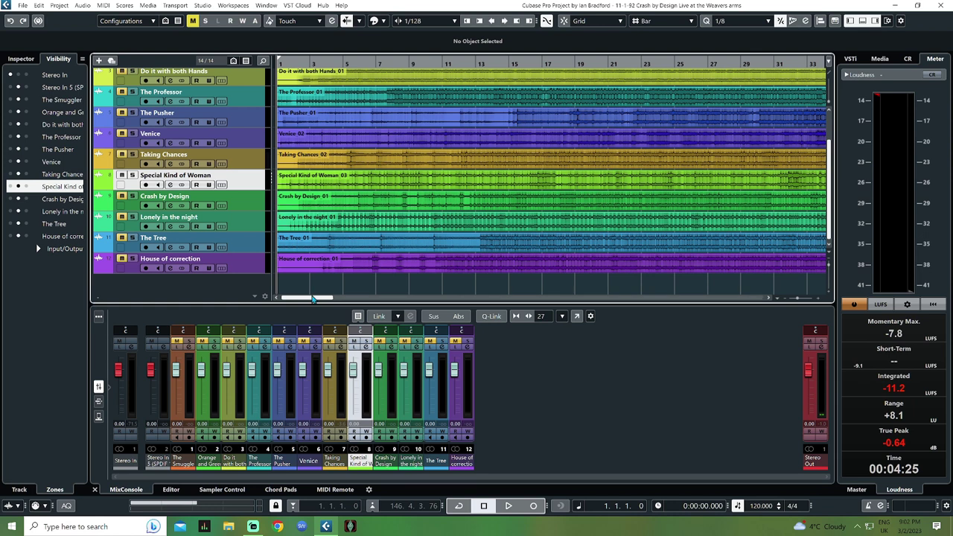
pyautogui.moveTo(309, 298)
pyautogui.mouseDown()
pyautogui.moveTo(320, 300)
pyautogui.moveTo(303, 300)
pyautogui.mouseUp()
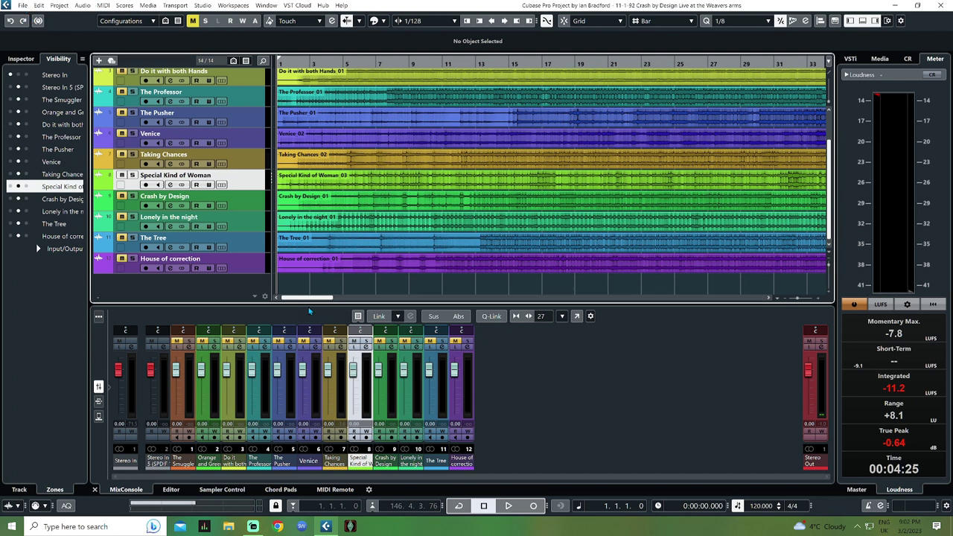
# Step: Check the insert chain in the Stereo Out channel settings, close them and reselect the Special Kind of Woman track
pyautogui.click(821, 346)
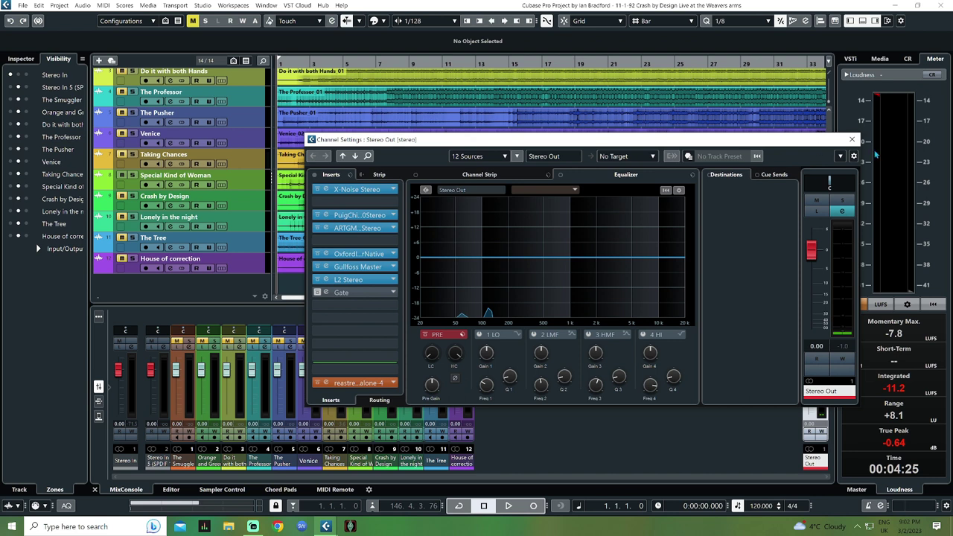
pyautogui.click(851, 140)
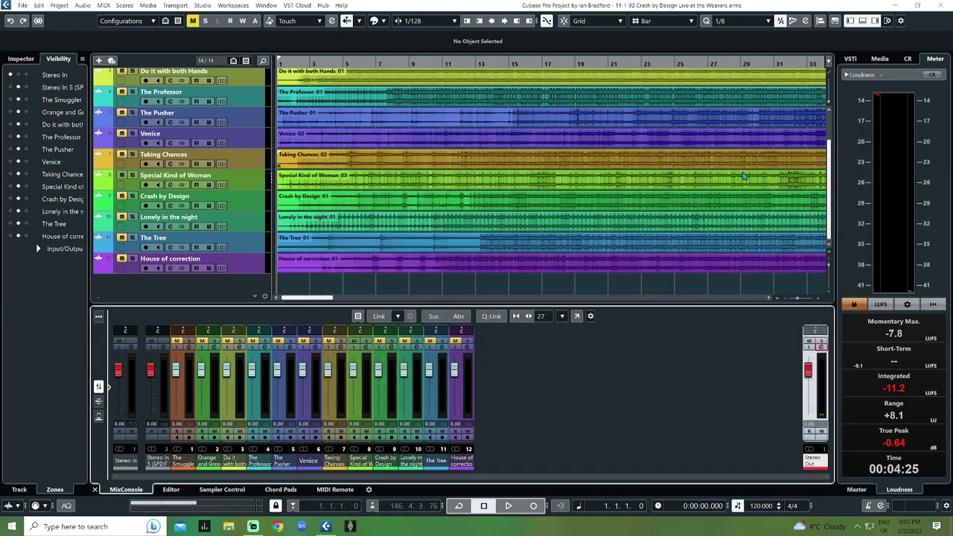
pyautogui.click(250, 182)
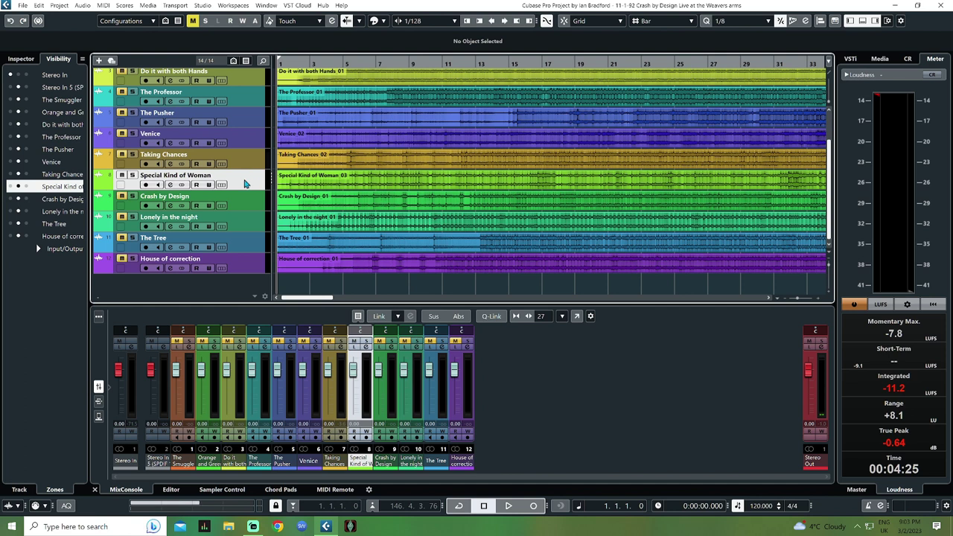
# Step: Set up the Stereo Out audio mixdown as Special kind of woman, reset the loudness measurement and run the export
pyautogui.click(23, 6)
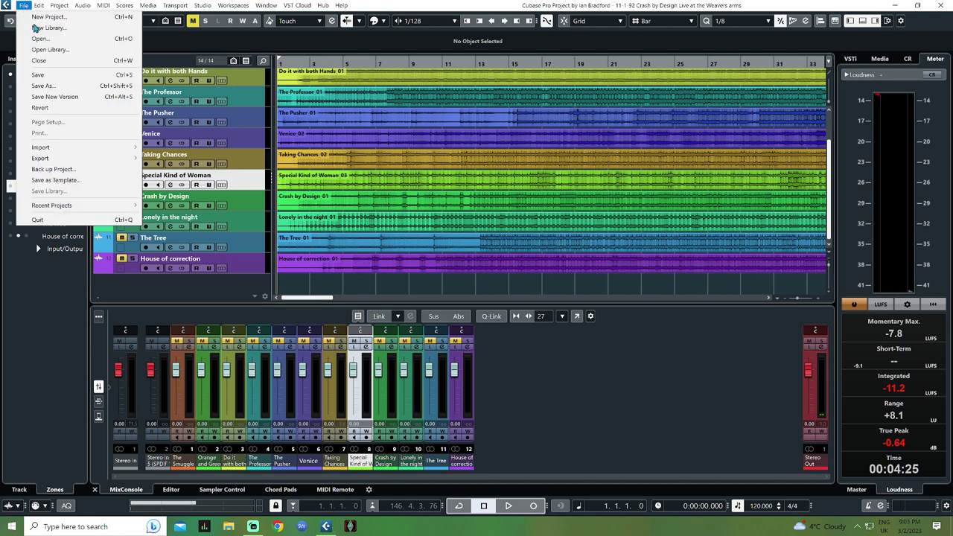
pyautogui.moveTo(105, 165)
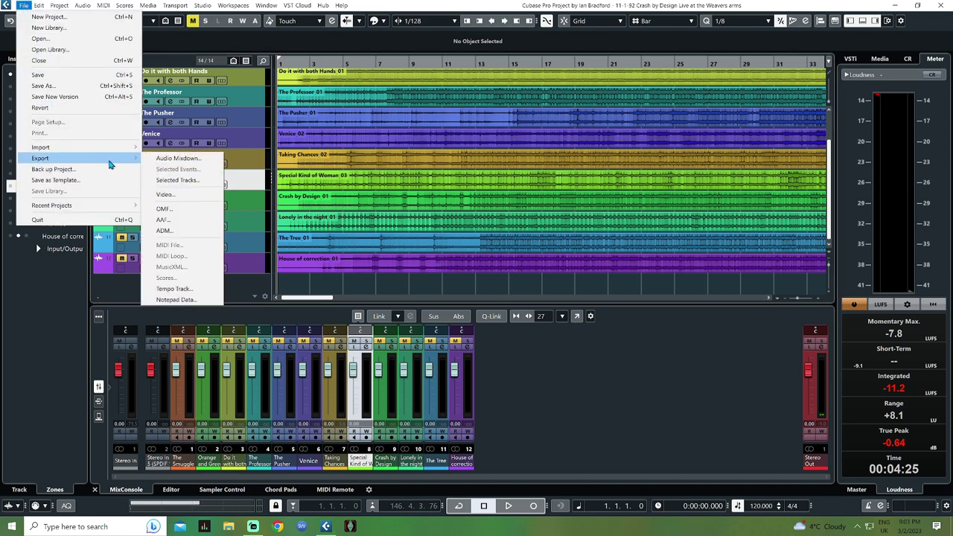
pyautogui.click(186, 161)
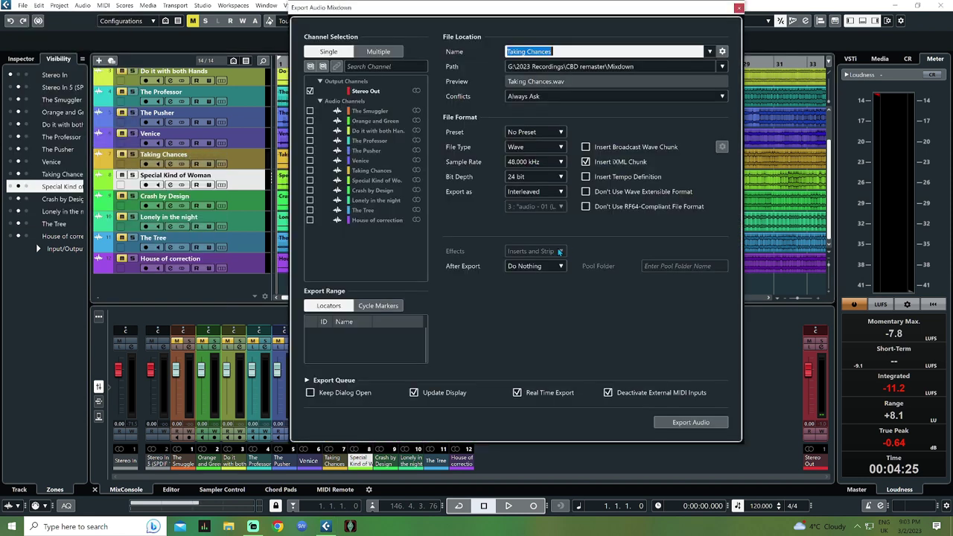
pyautogui.click(592, 24)
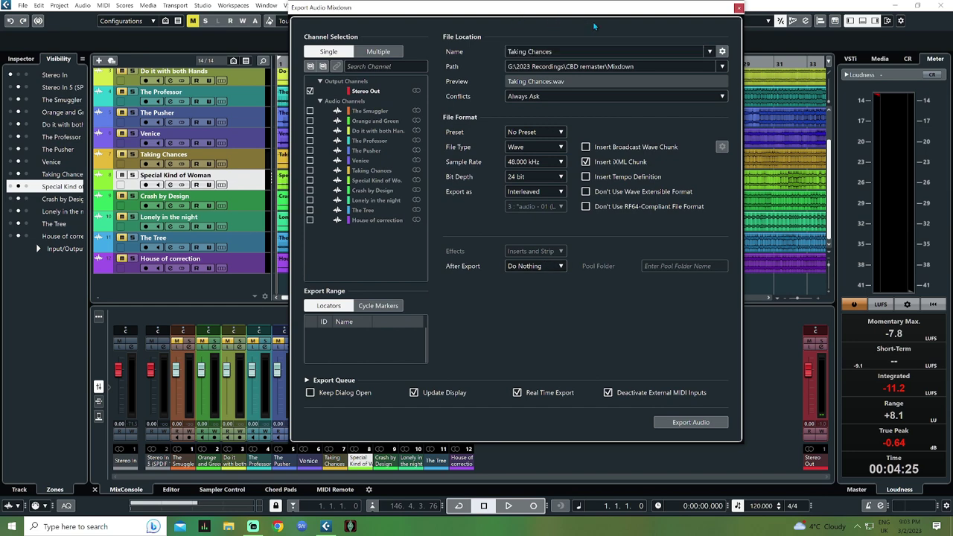
pyautogui.moveTo(596, 10); pyautogui.dragTo(624, 56)
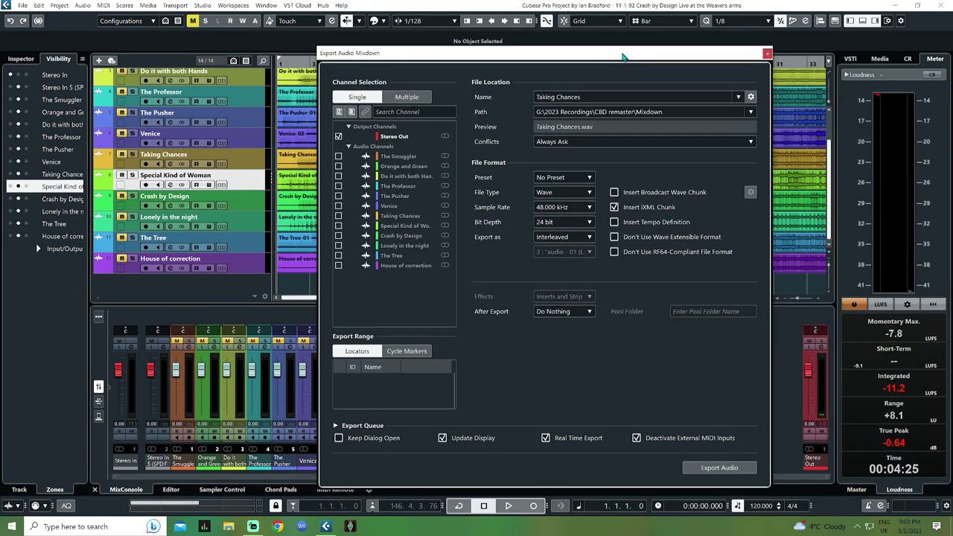
pyautogui.click(584, 96)
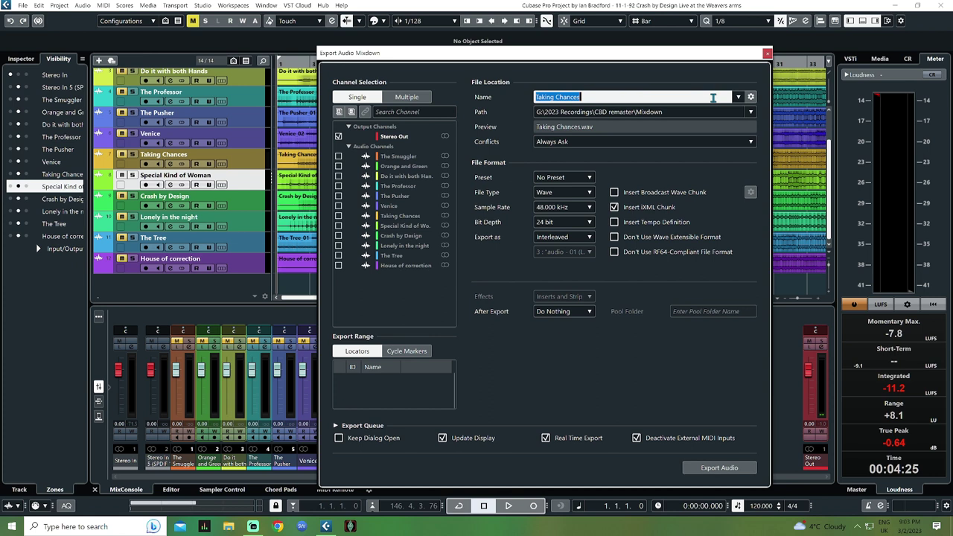
pyautogui.write('Special')
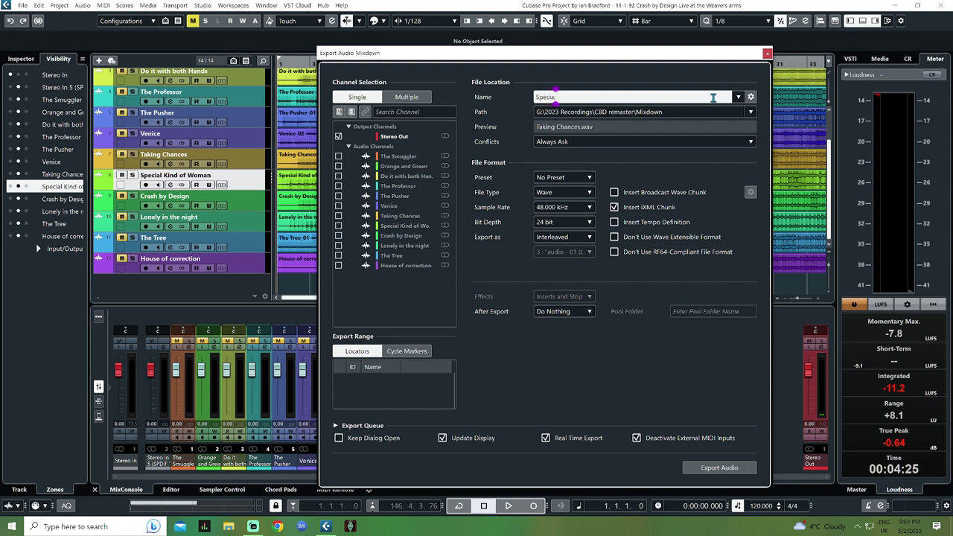
pyautogui.write(' kind of woman')
pyautogui.click(670, 395)
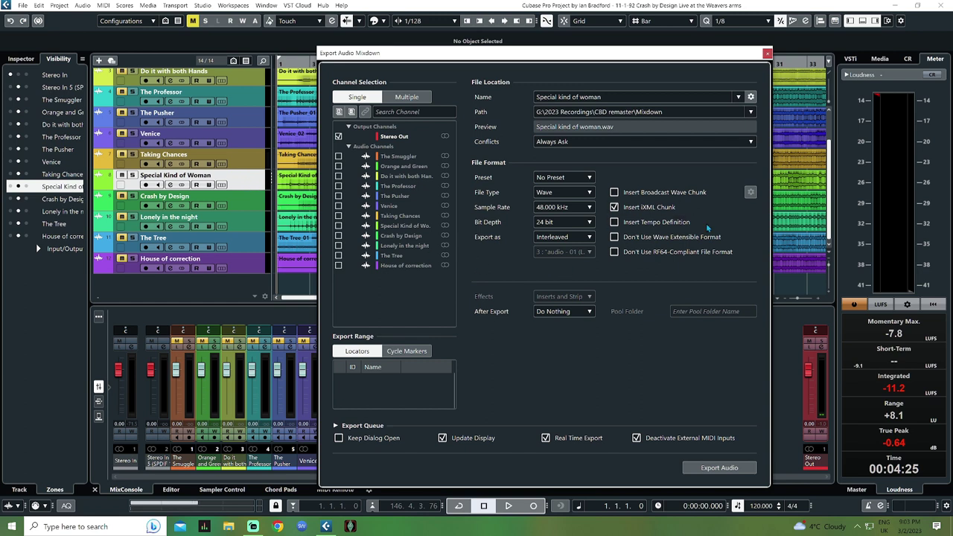
pyautogui.click(933, 304)
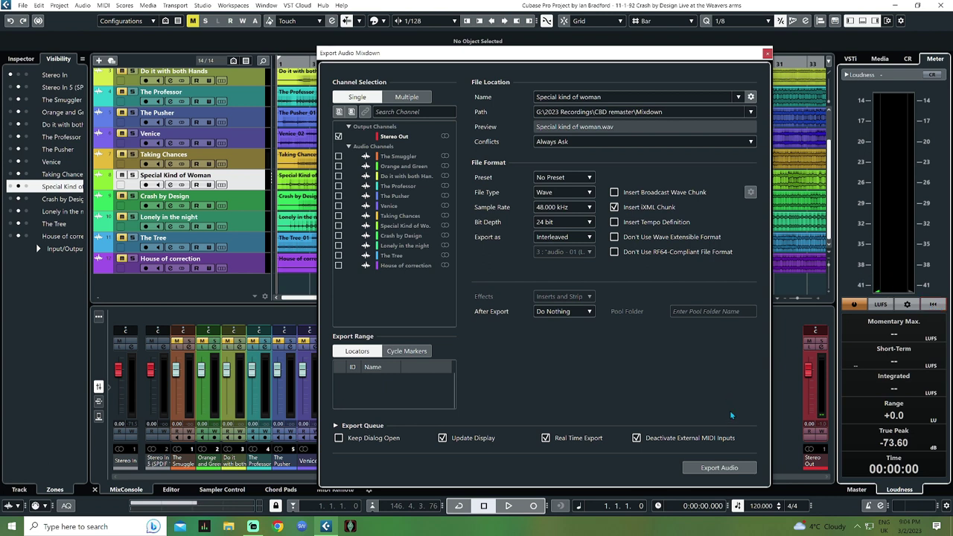
pyautogui.click(717, 471)
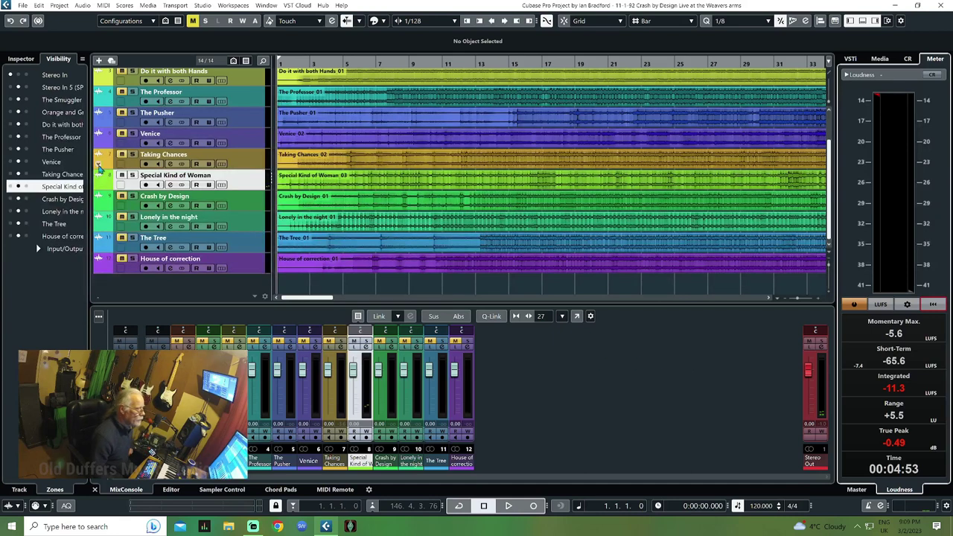
# Step: Switch the active song from Special Kind of Woman to Crash by Design and move the right locator to its clip end, about 120.1.2.65
pyautogui.click(239, 186)
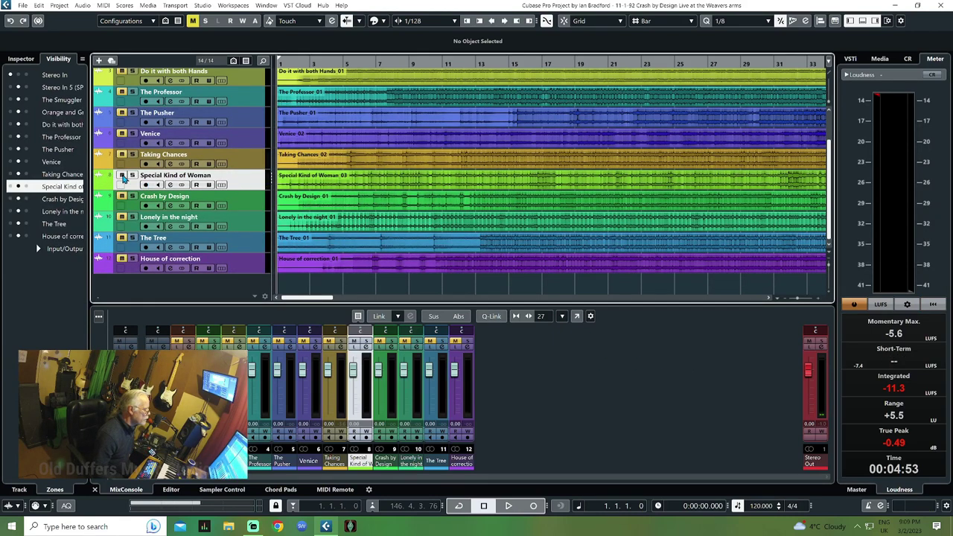
pyautogui.click(251, 206)
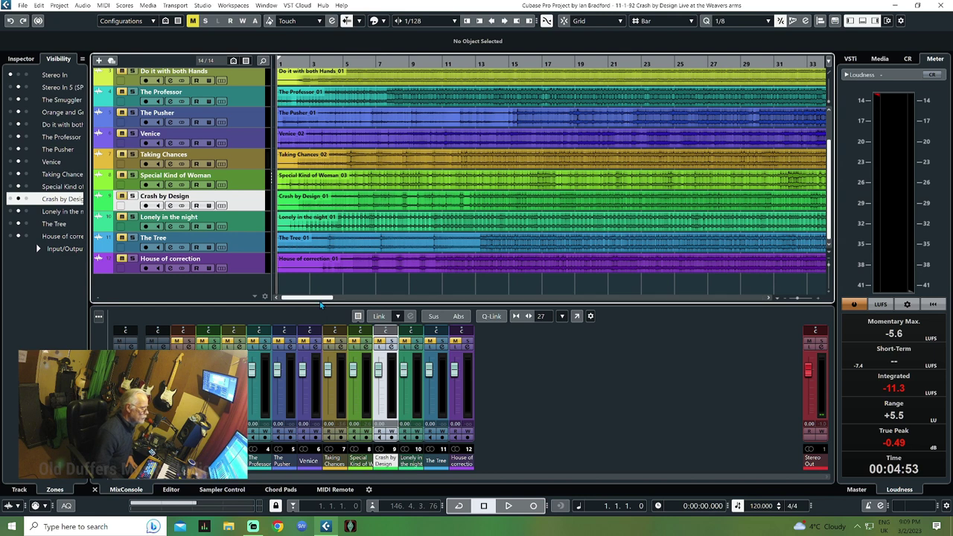
pyautogui.moveTo(320, 299); pyautogui.dragTo(325, 300)
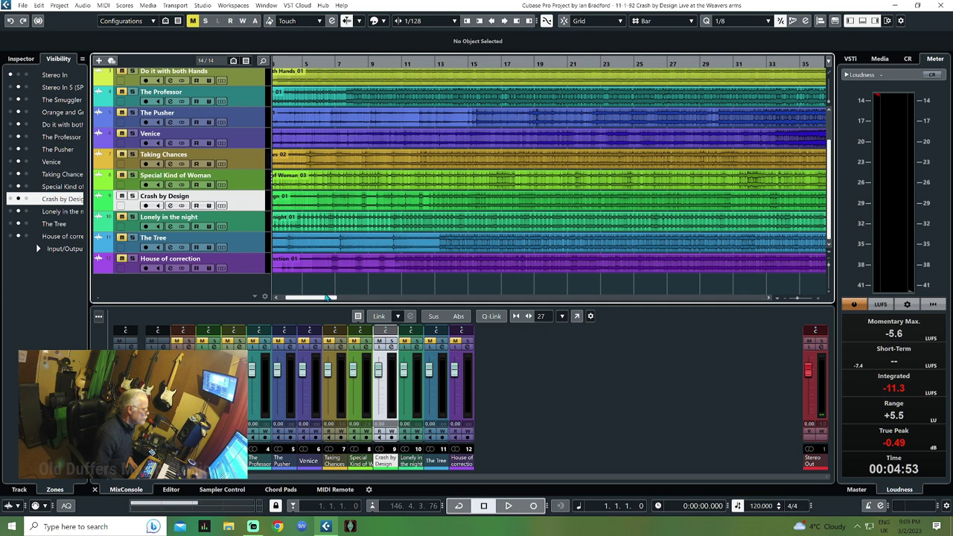
pyautogui.moveTo(325, 299); pyautogui.dragTo(516, 316)
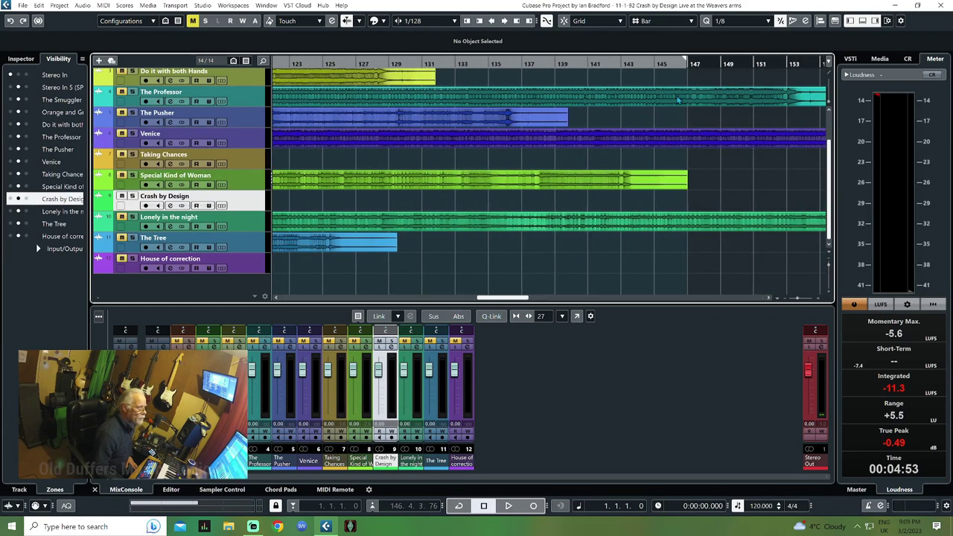
pyautogui.moveTo(683, 62); pyautogui.dragTo(472, 94)
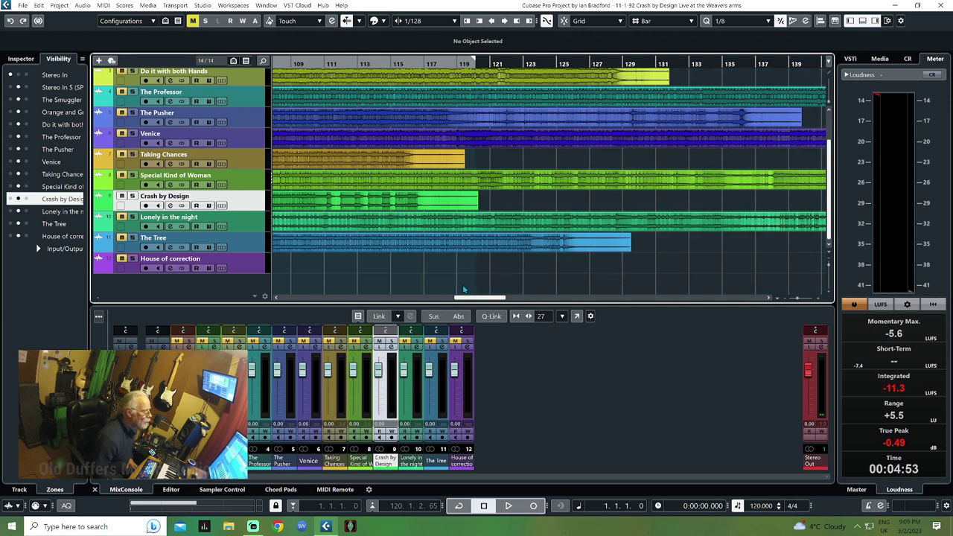
pyautogui.moveTo(465, 298); pyautogui.dragTo(306, 298)
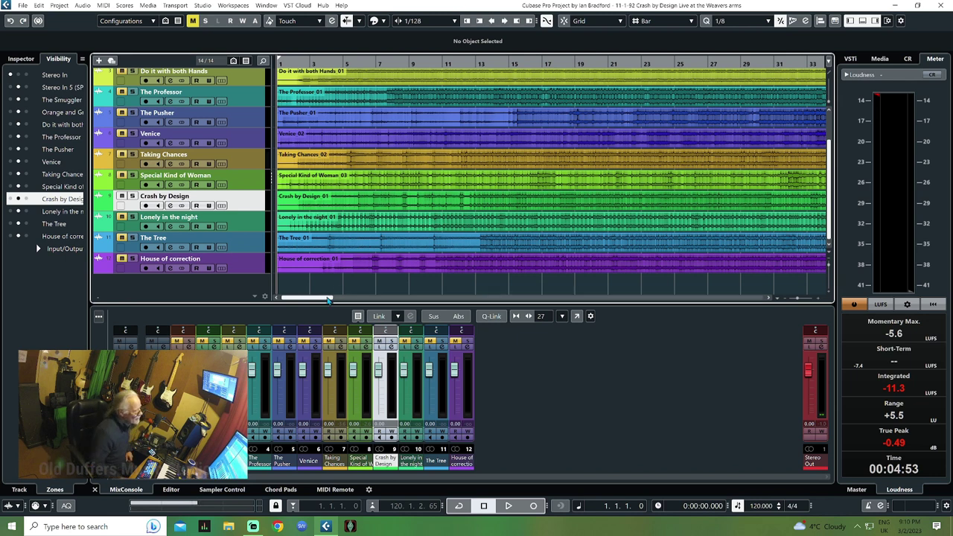
pyautogui.moveTo(328, 299)
pyautogui.mouseDown()
pyautogui.moveTo(313, 308)
pyautogui.moveTo(315, 299)
pyautogui.mouseUp()
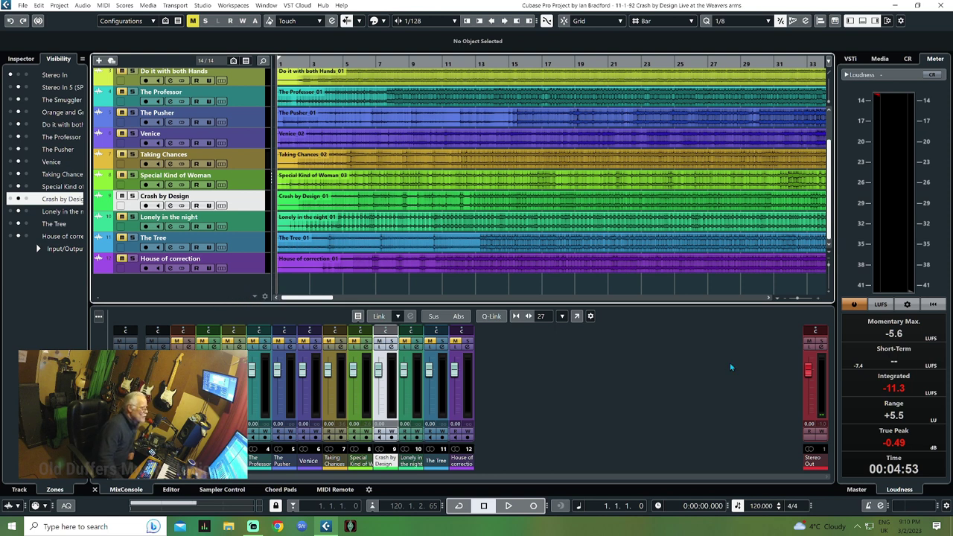
# Step: Open the Stereo Out channel settings, examine the X-Noise insert's settings and close its editor
pyautogui.click(823, 348)
pyautogui.click(361, 189)
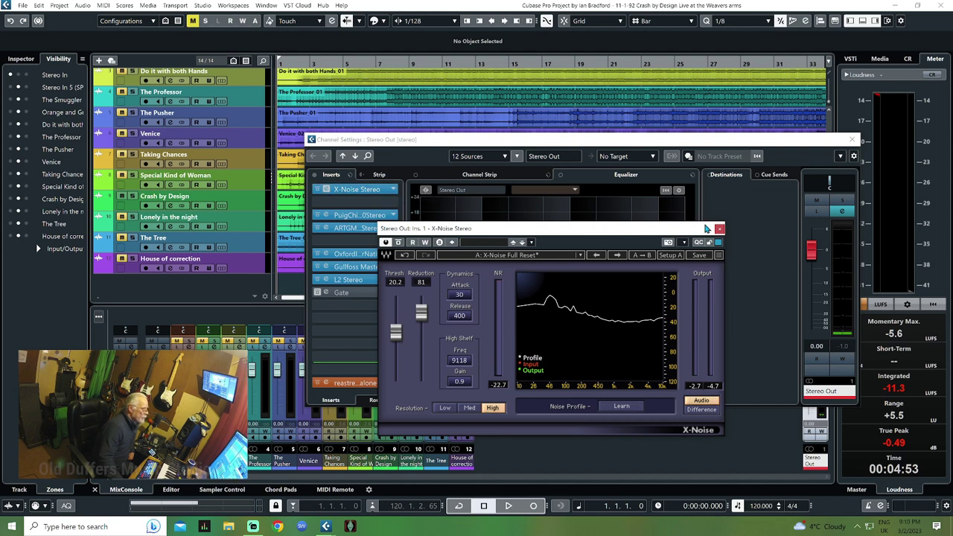
pyautogui.click(719, 229)
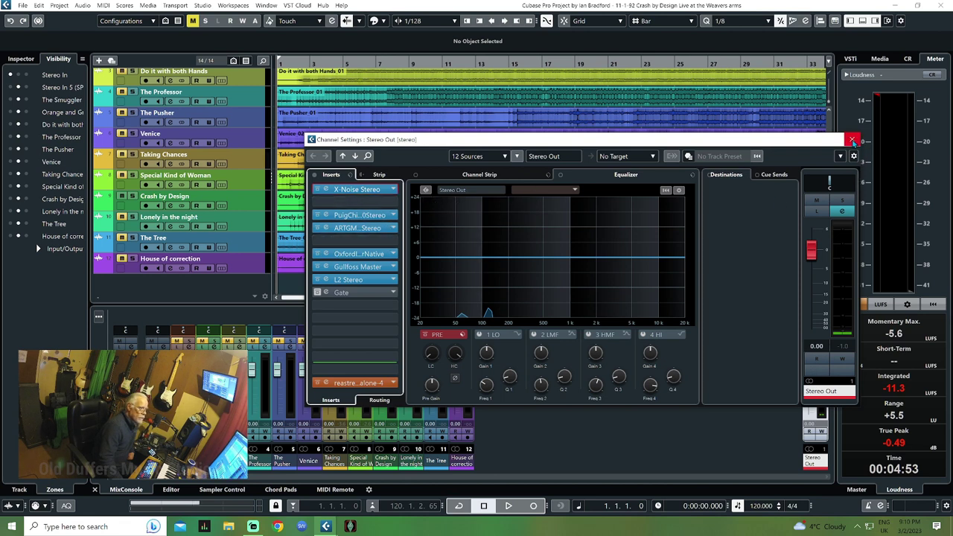
# Step: Close the Stereo Out channel settings, select the Crash by Design track and open the audio mixdown export
pyautogui.click(852, 140)
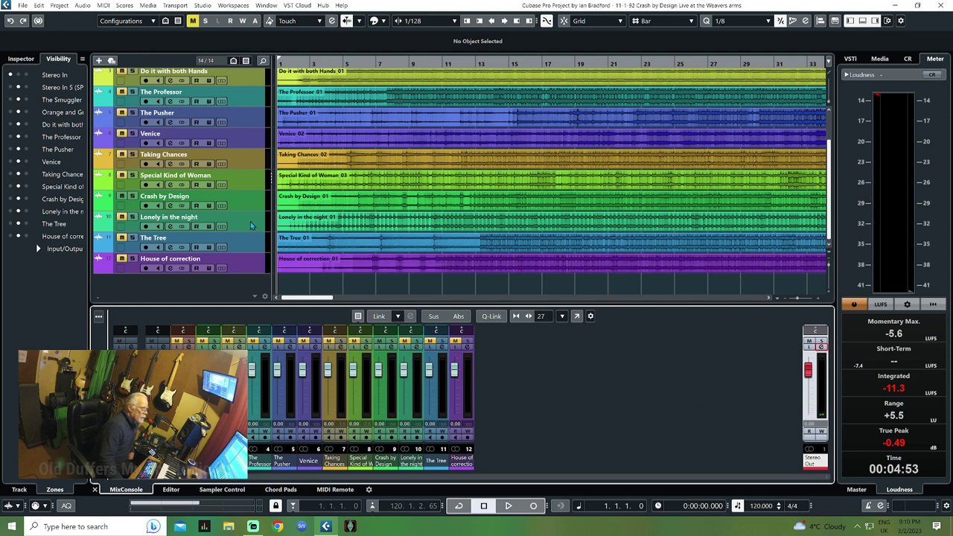
pyautogui.click(252, 203)
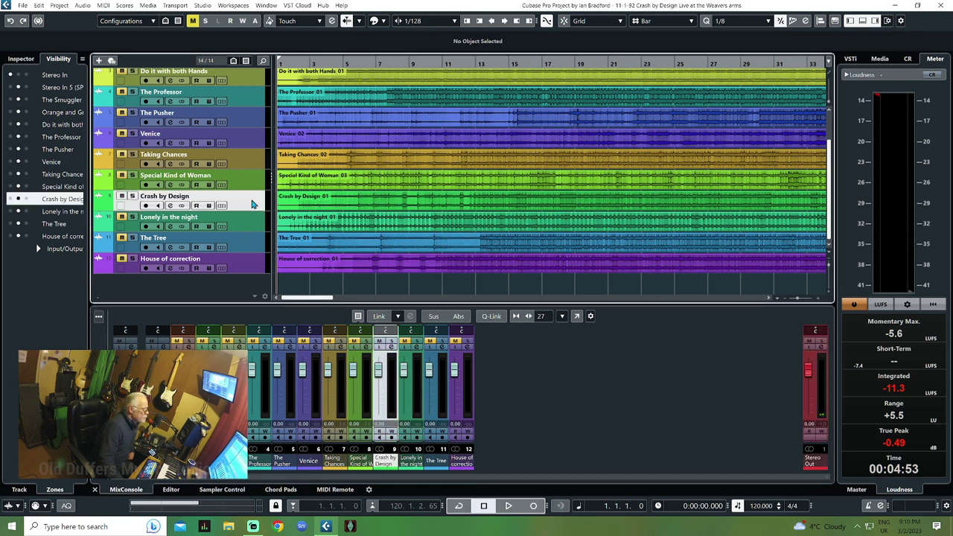
pyautogui.click(23, 6)
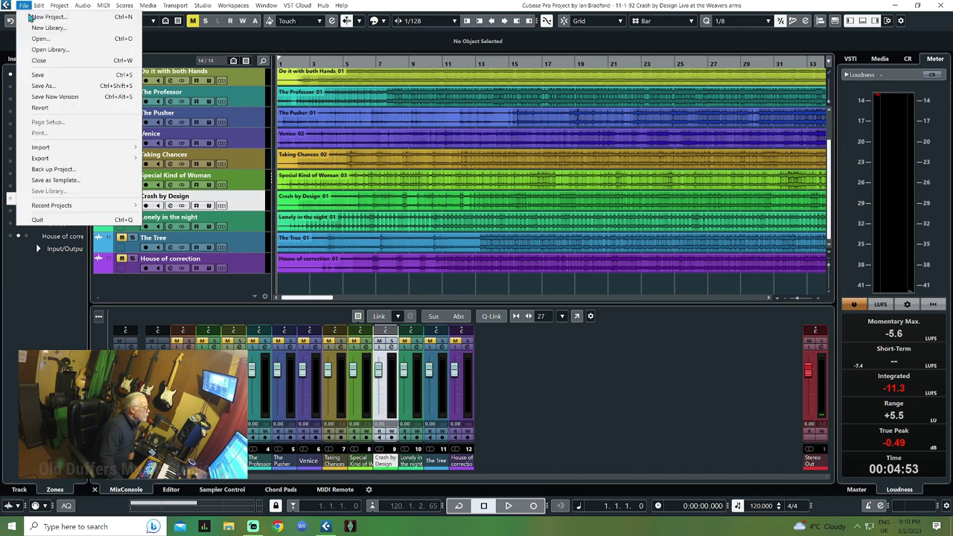
pyautogui.moveTo(82, 160)
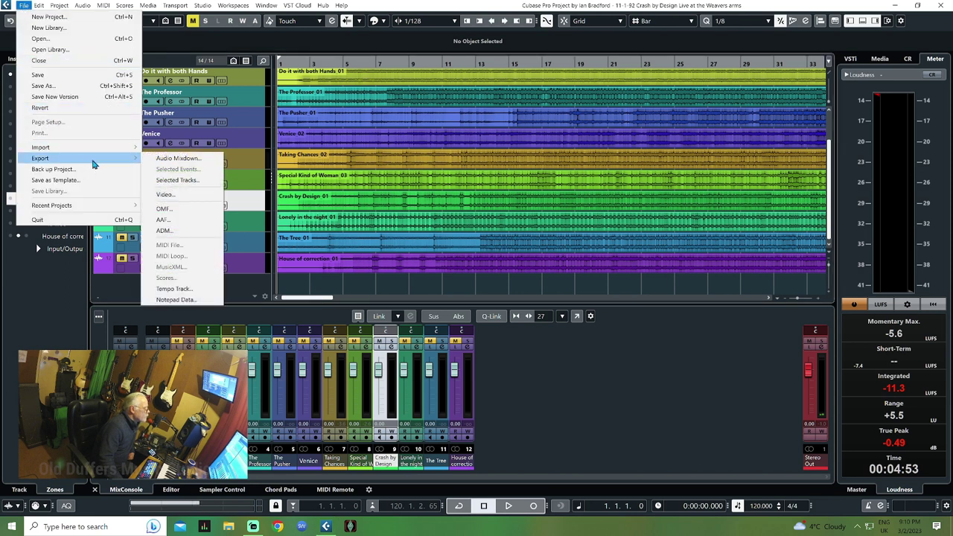
pyautogui.click(178, 158)
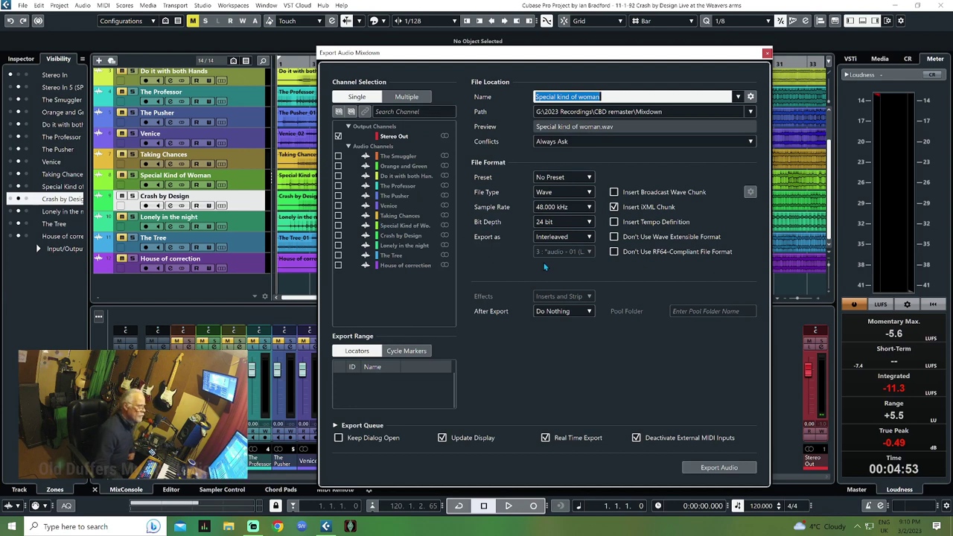
# Step: Name the Stereo Out mixdown Crash by Design, reset the loudness measurement and run the export
pyautogui.write('Cras')
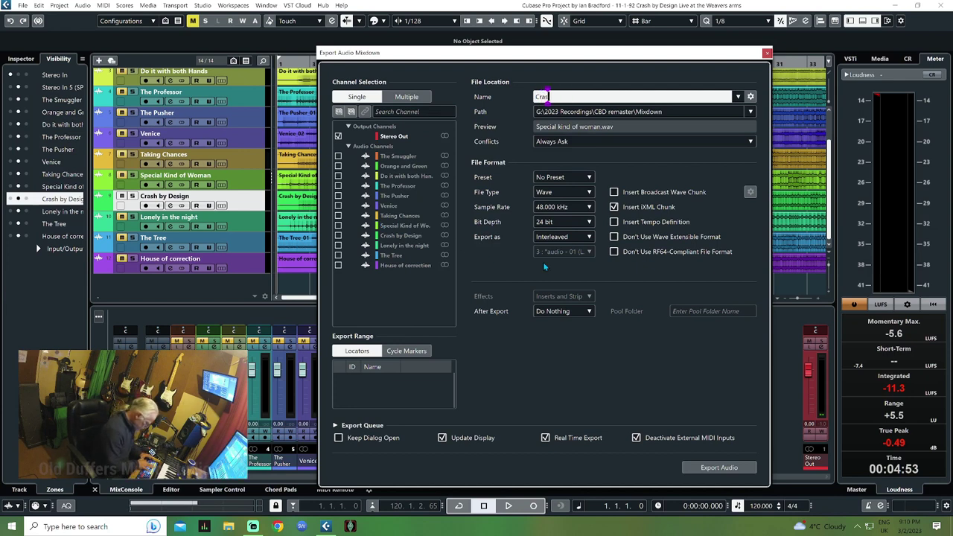
pyautogui.write('h')
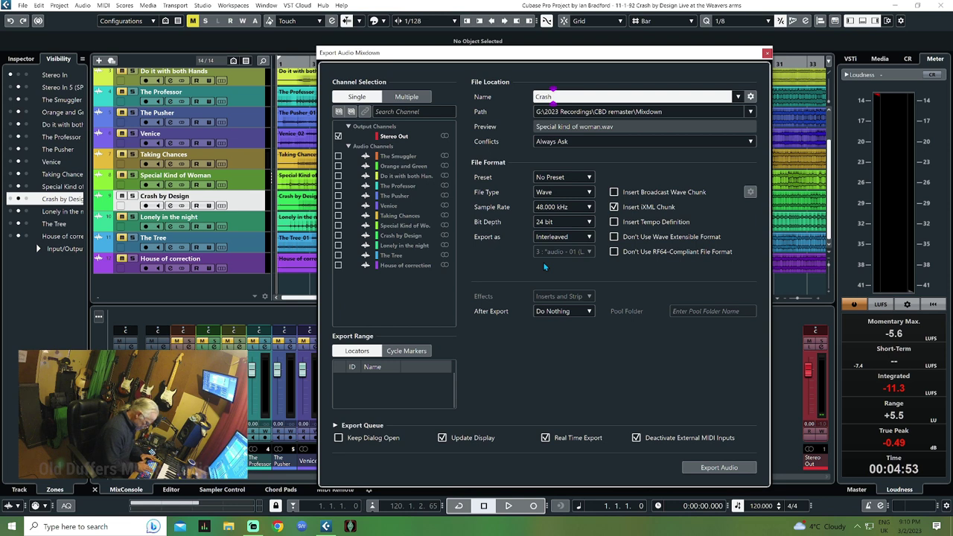
pyautogui.write(' by')
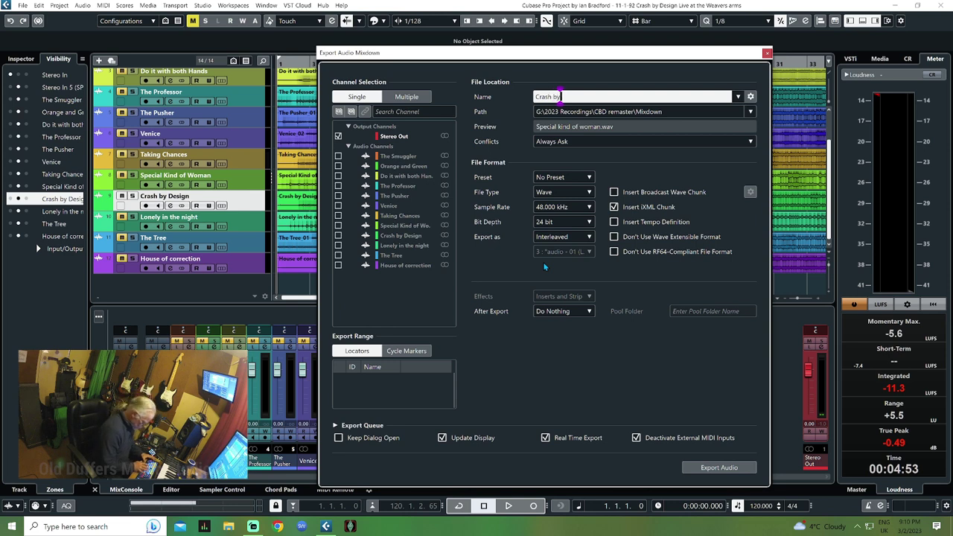
pyautogui.write(' Des')
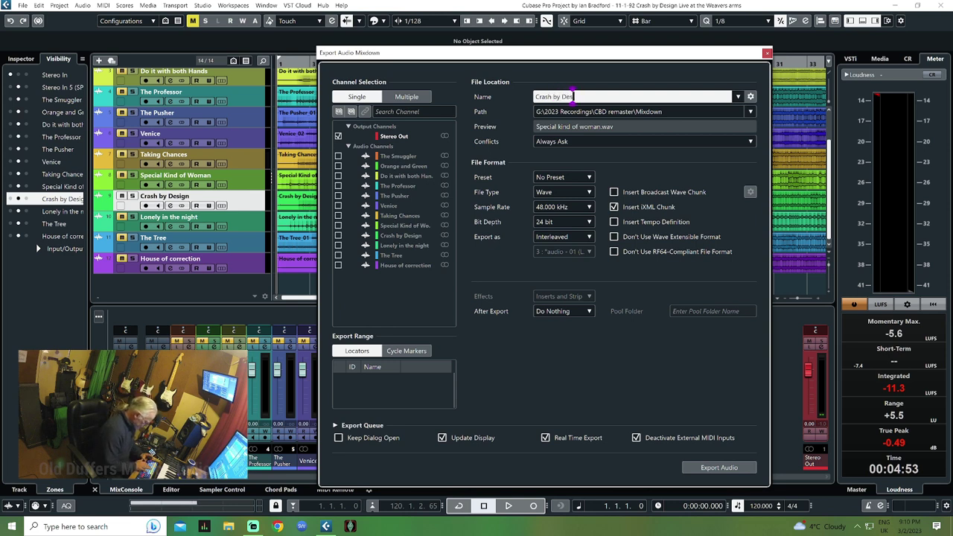
pyautogui.write('ign')
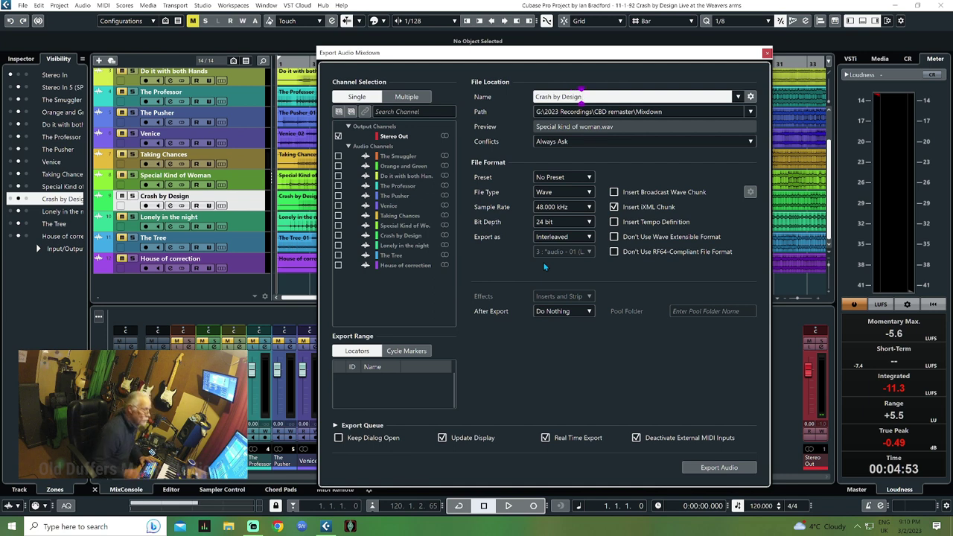
pyautogui.press('Return')
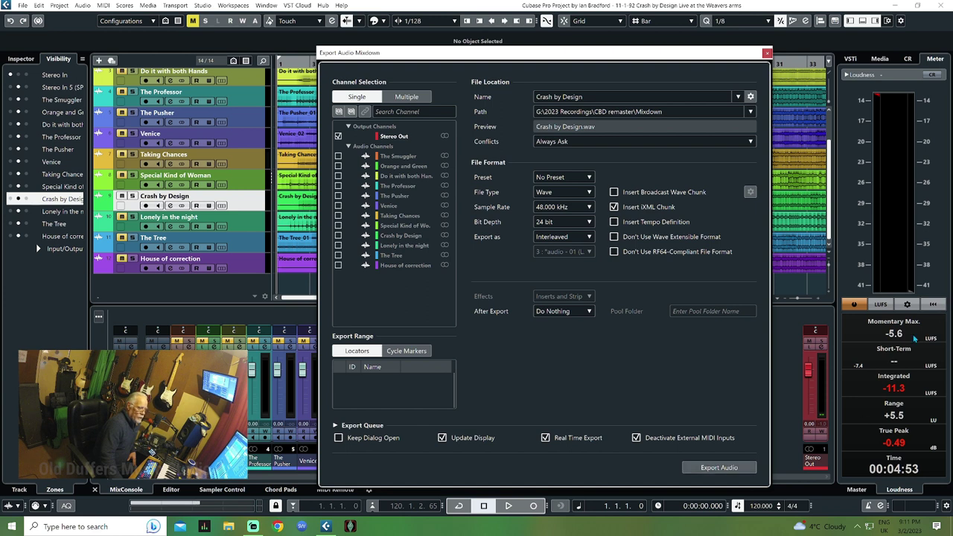
pyautogui.click(933, 305)
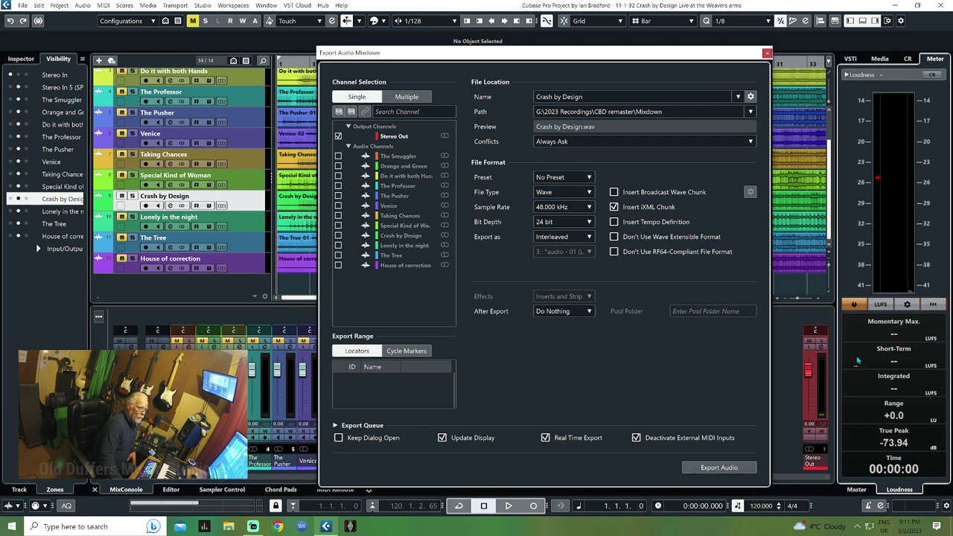
pyautogui.click(718, 468)
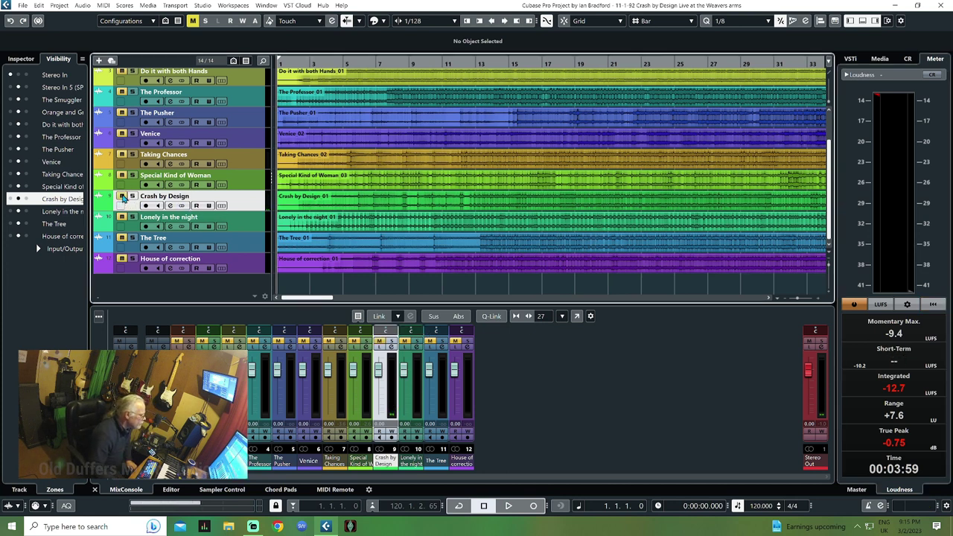
# Step: Switch the active song from Crash by Design to Lonely in the night and move the right locator to its clip end, about 216.1.1.108
pyautogui.moveTo(330, 298); pyautogui.dragTo(319, 299)
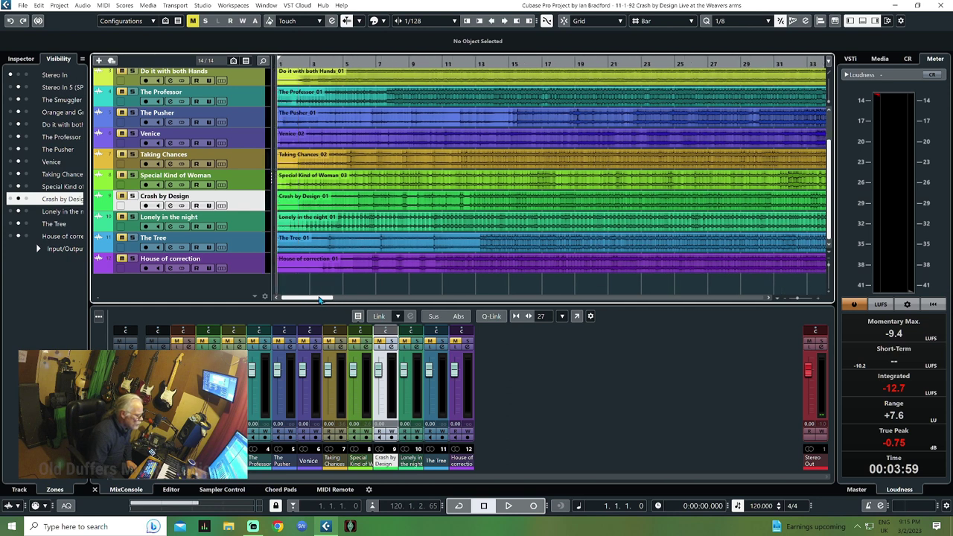
pyautogui.click(250, 222)
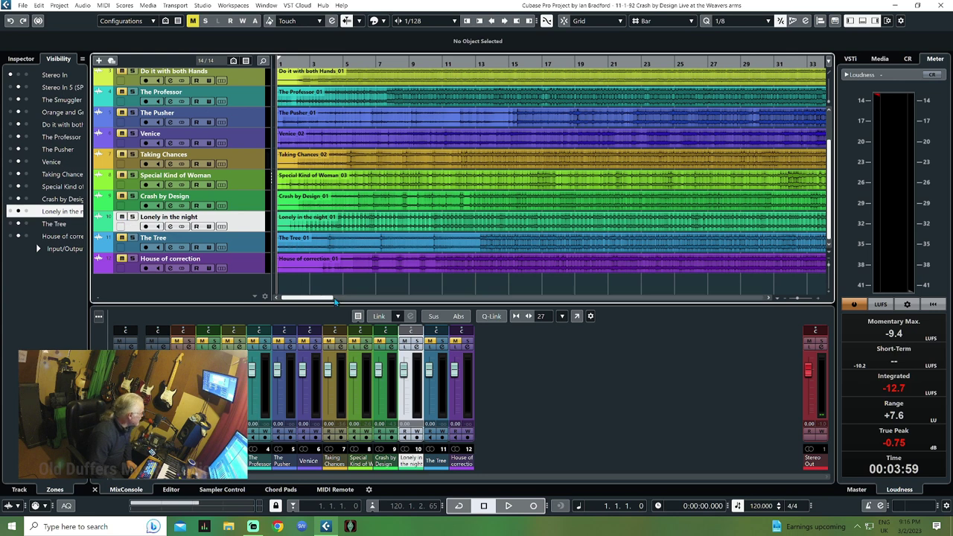
pyautogui.moveTo(331, 297); pyautogui.dragTo(513, 283)
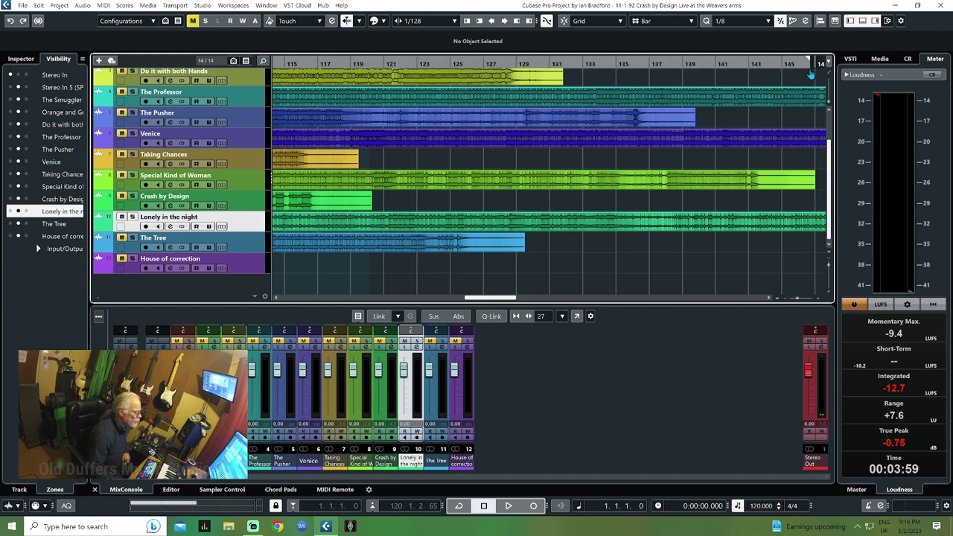
pyautogui.hscroll(10, 808, 74)
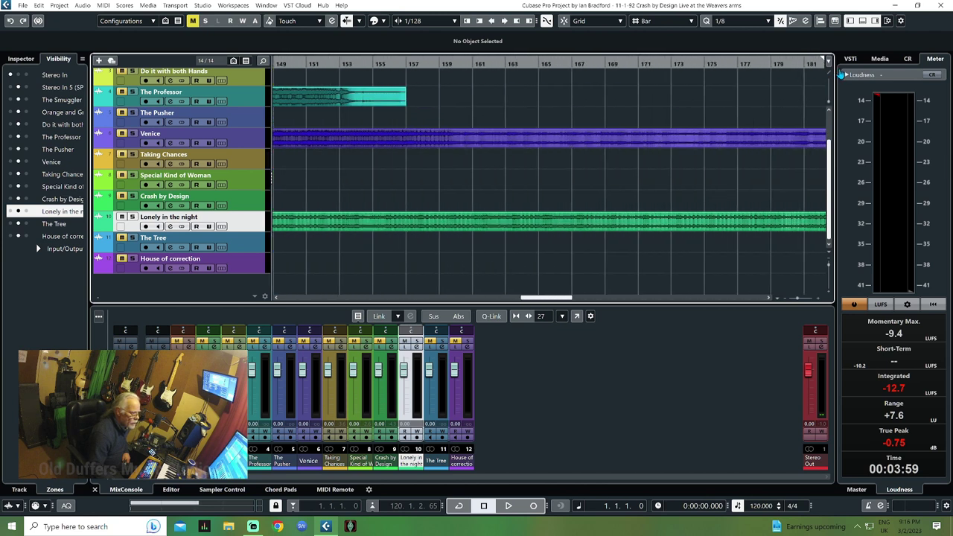
pyautogui.hscroll(14, 833, 74)
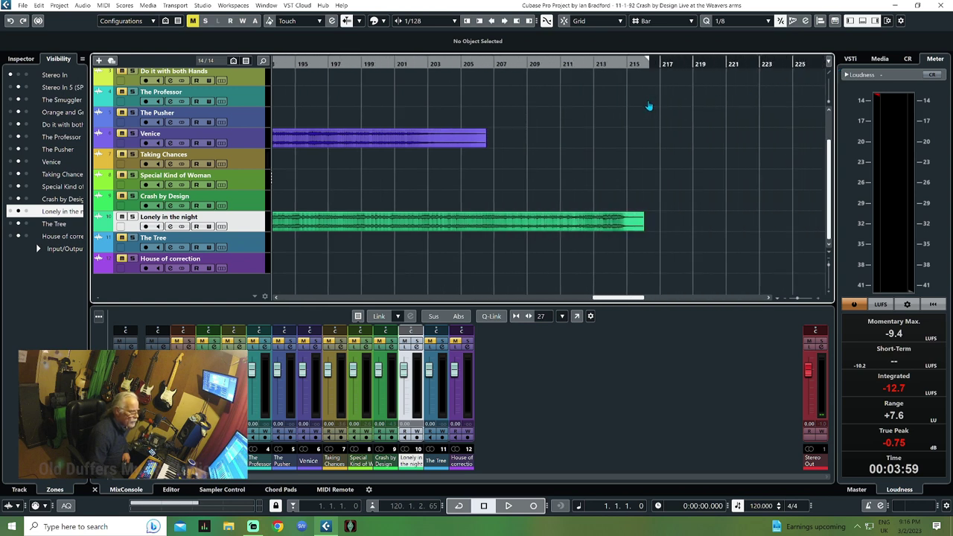
pyautogui.moveTo(645, 102); pyautogui.dragTo(645, 103)
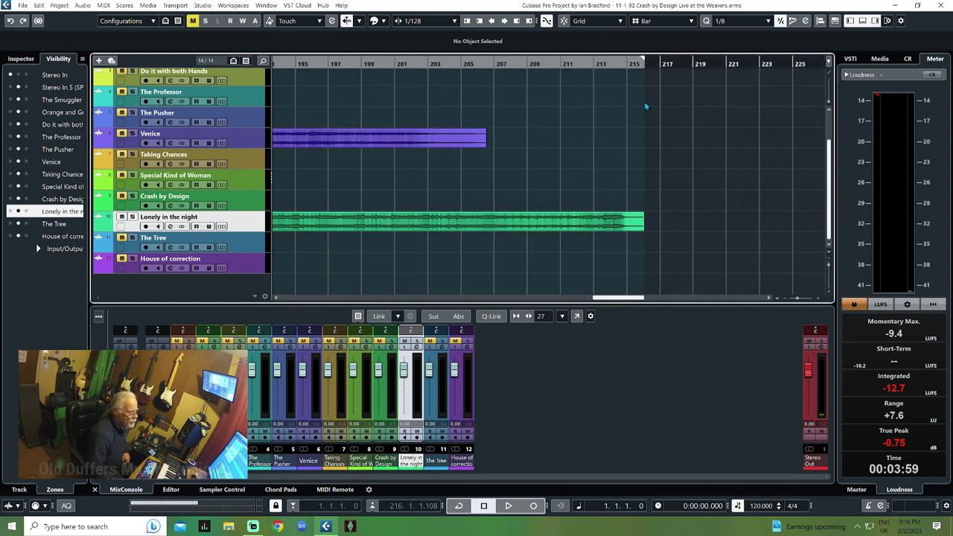
pyautogui.press('KP_2')
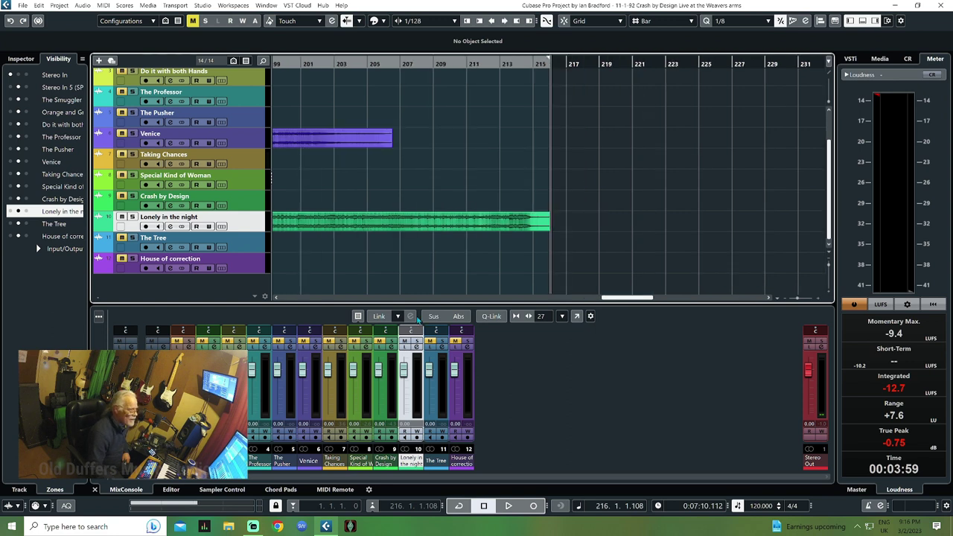
pyautogui.press('KP_1')
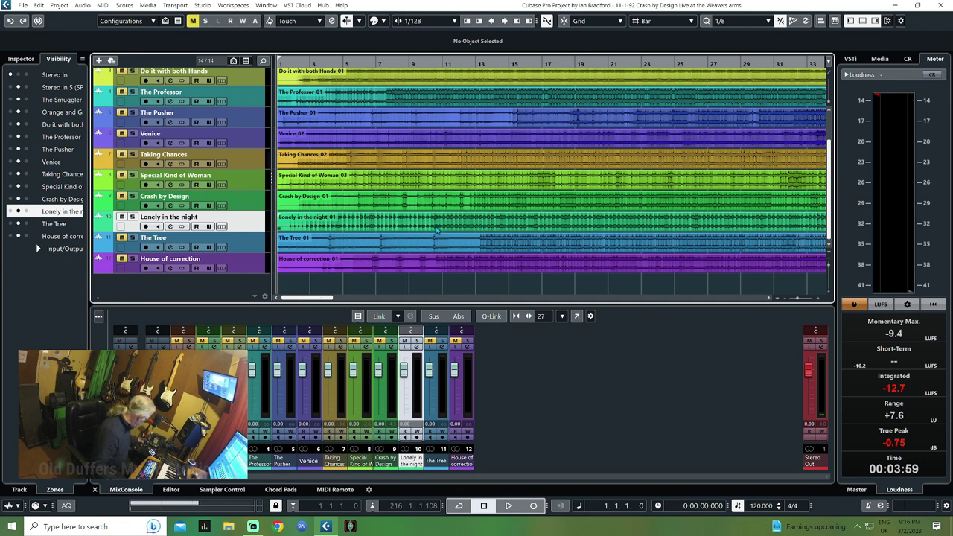
# Step: Open the audio mixdown export for the Stereo Out and name the file Lonely in the night
pyautogui.click(23, 6)
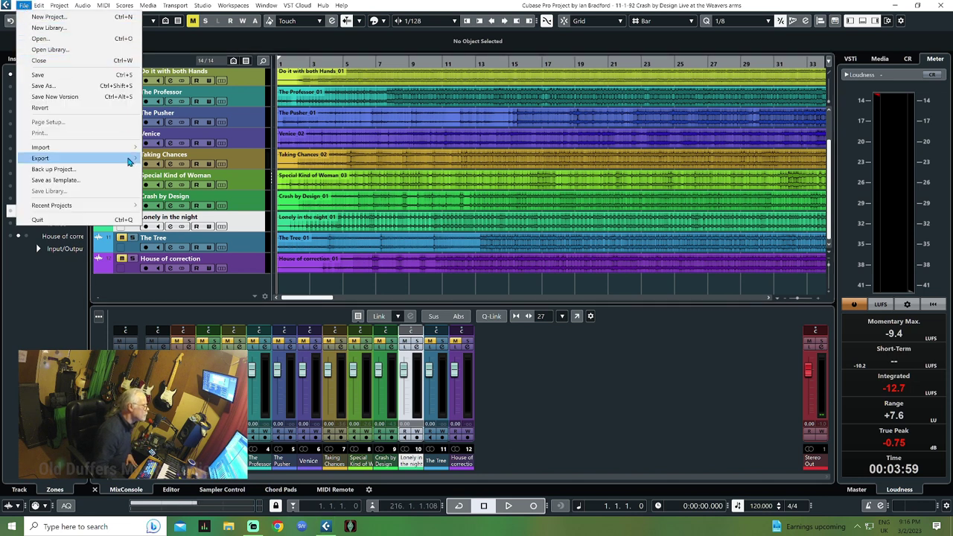
pyautogui.moveTo(138, 162)
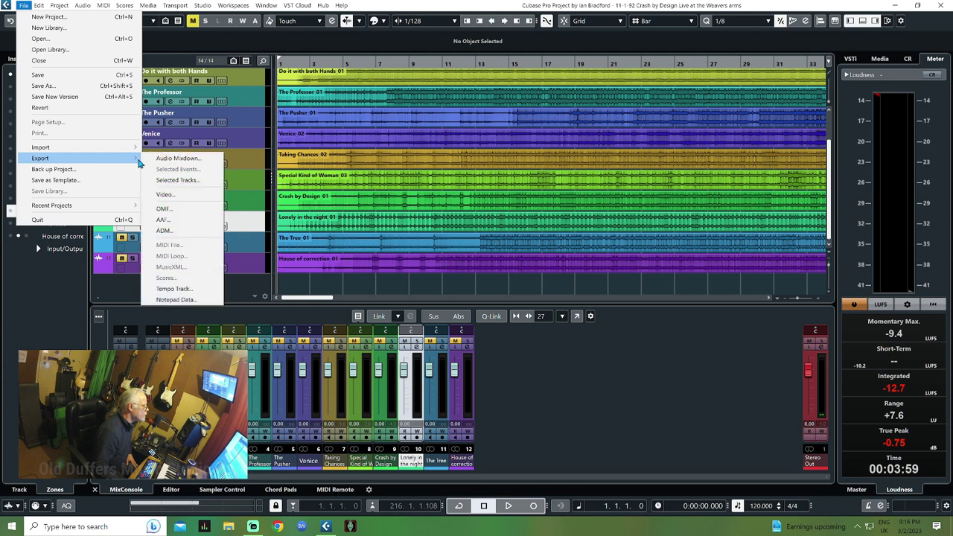
pyautogui.click(177, 158)
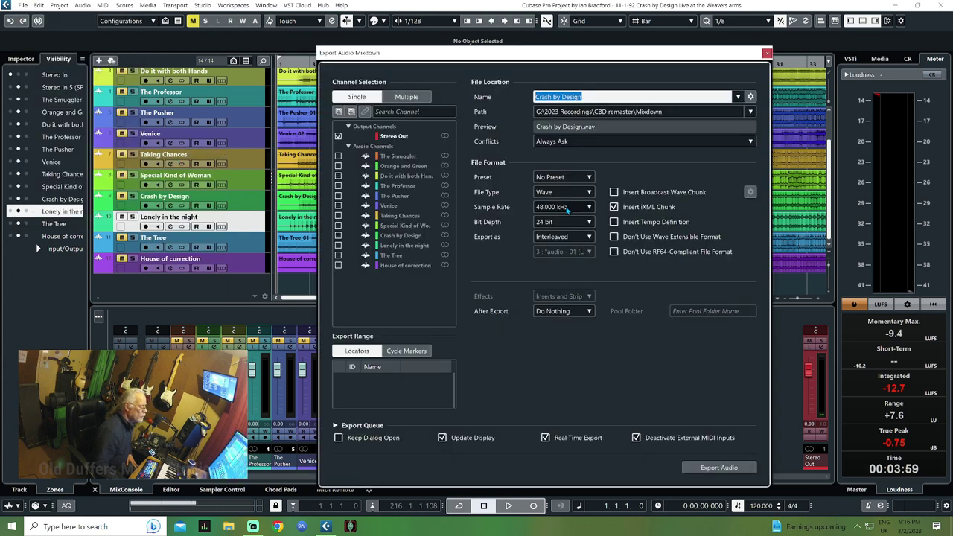
pyautogui.write('Lo')
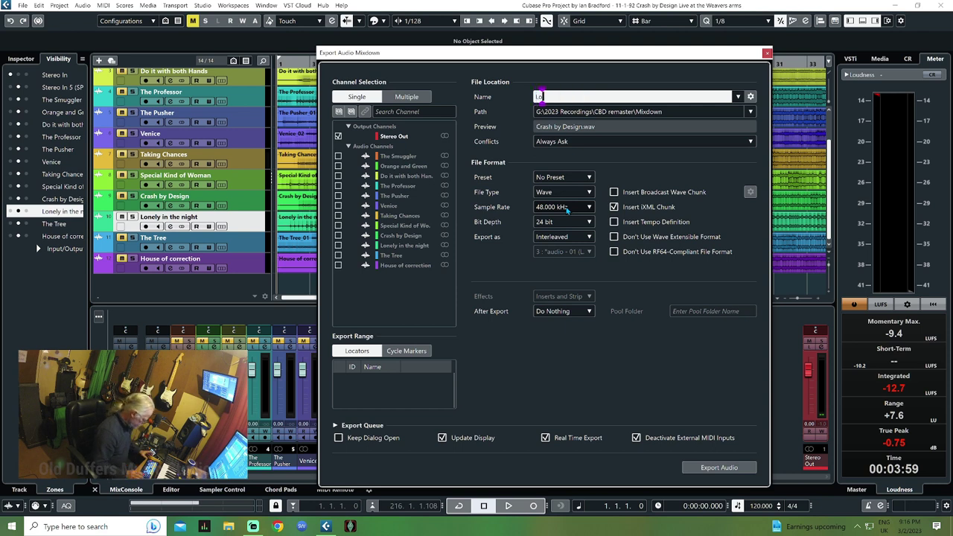
pyautogui.write('nely ')
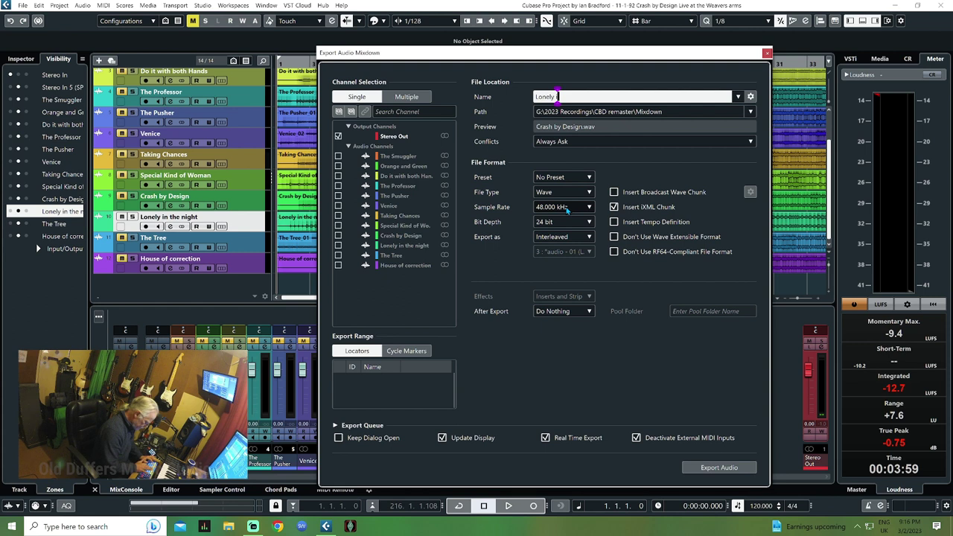
pyautogui.write('in')
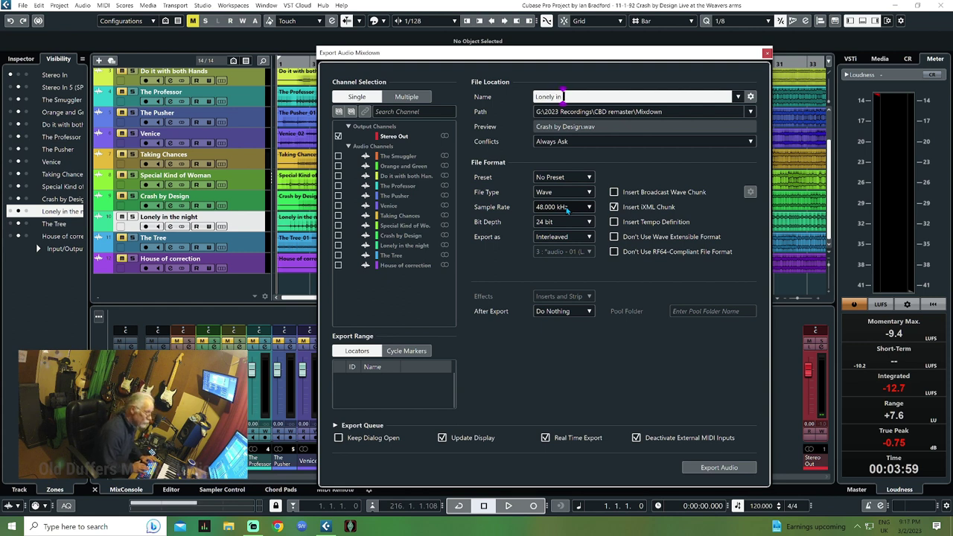
pyautogui.write(' the night')
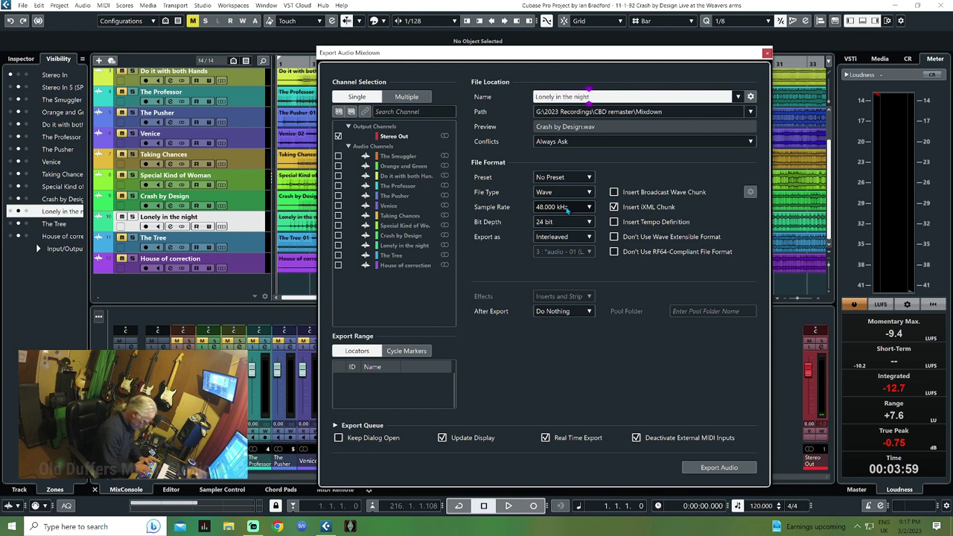
pyautogui.press('Return')
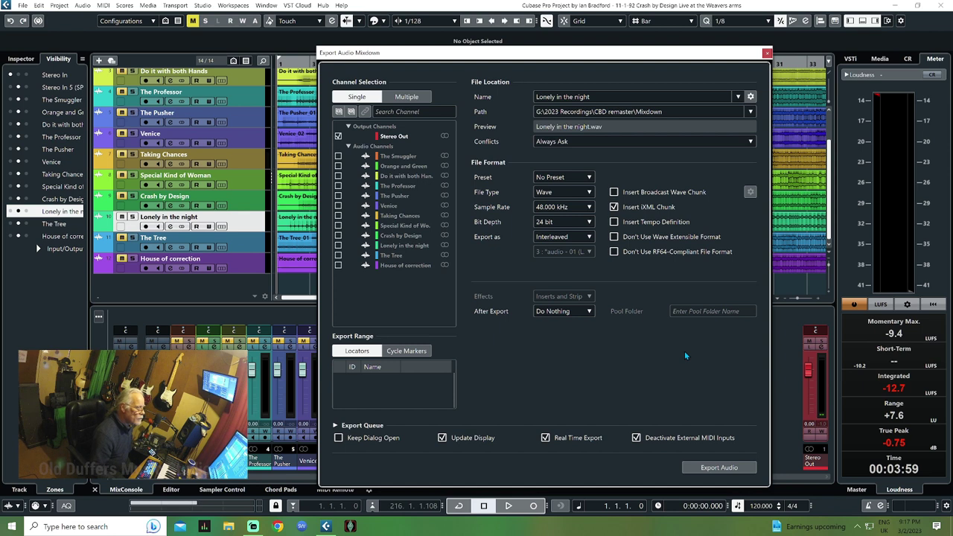
# Step: Move the mixdown dialog off the track list, run the Lonely in the night export and move its progress window clear of the tracks
pyautogui.moveTo(703, 55); pyautogui.dragTo(806, 18)
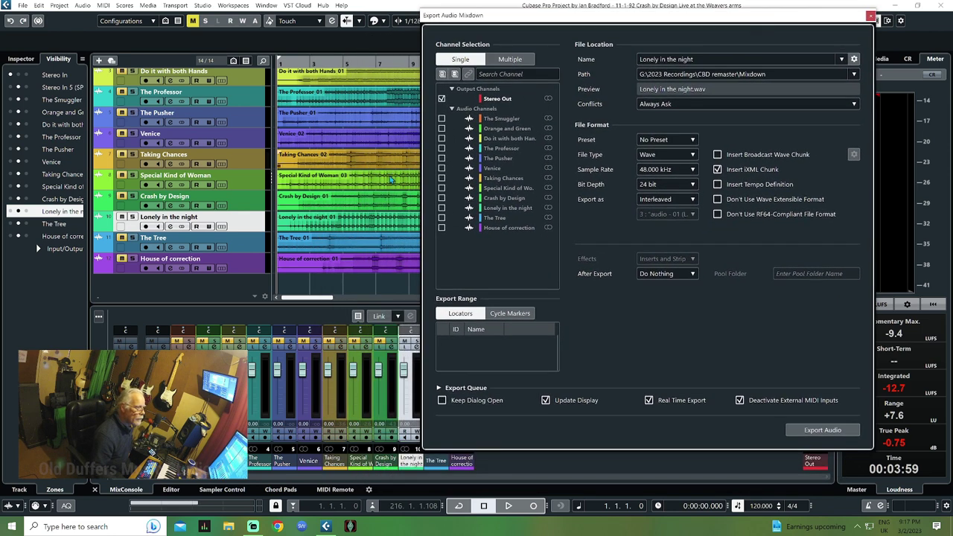
pyautogui.click(244, 227)
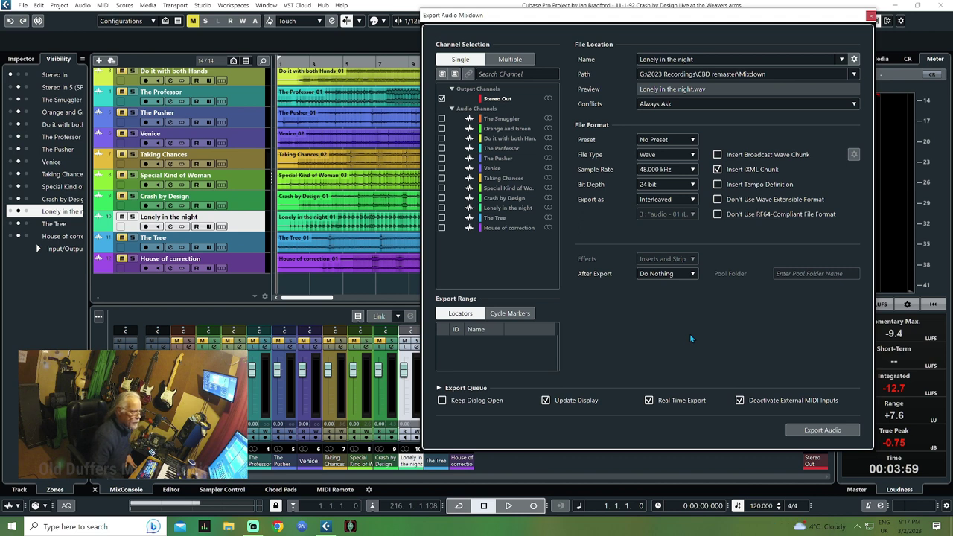
pyautogui.click(824, 430)
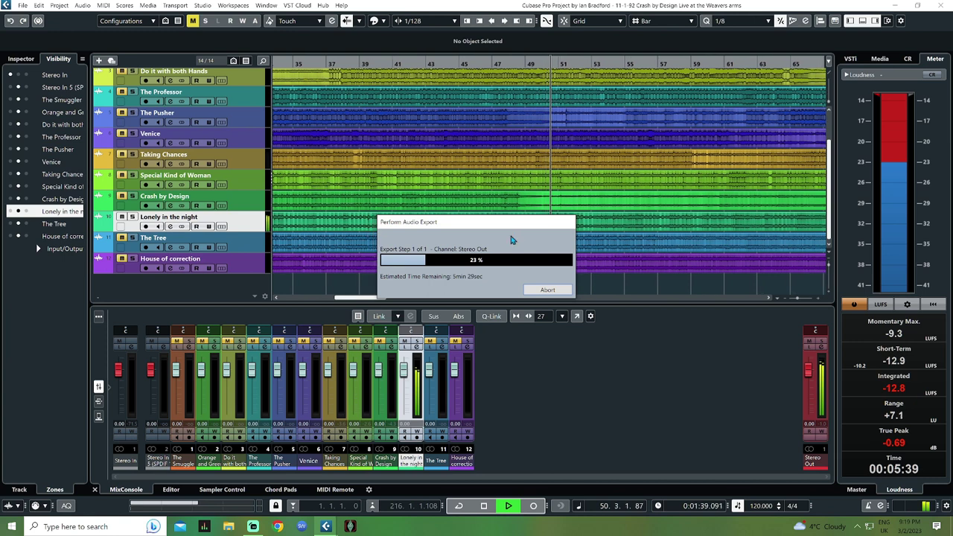
pyautogui.moveTo(514, 223); pyautogui.dragTo(666, 343)
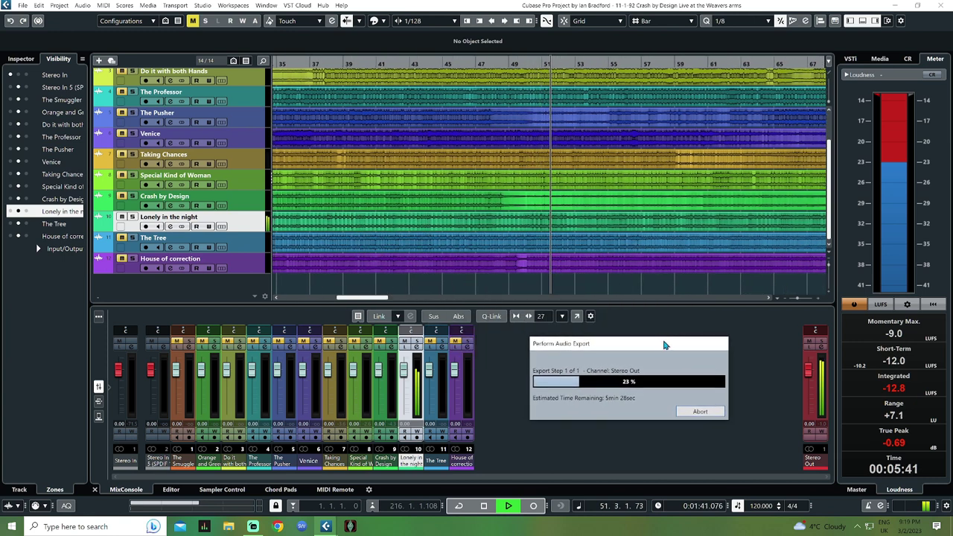
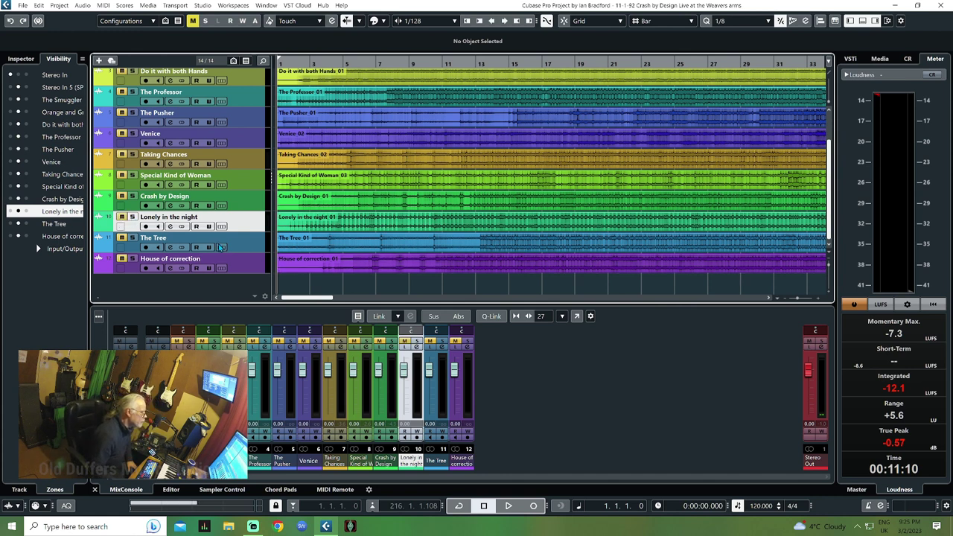
# Step: Switch the active song to The Tree and move the right locator to its clip end, about 129.2.4.52
pyautogui.click(251, 244)
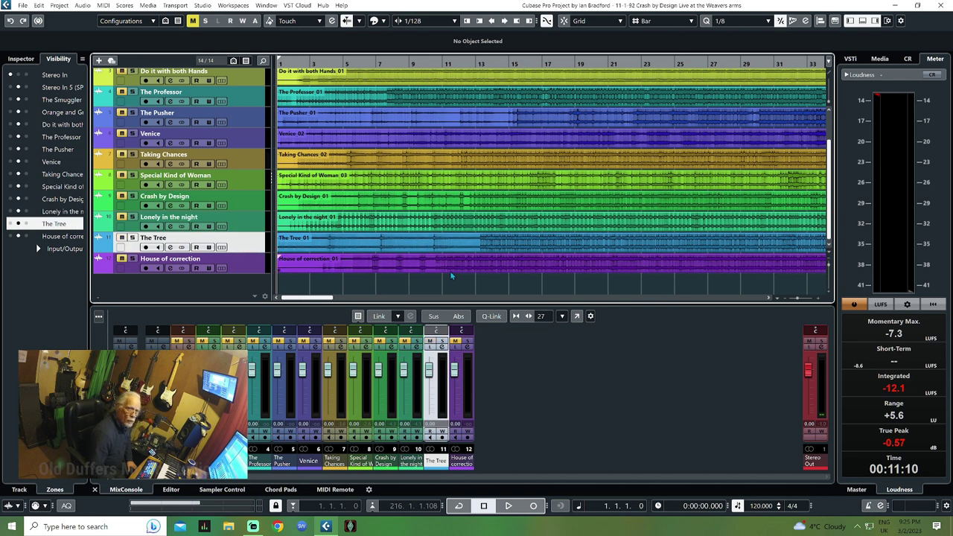
pyautogui.moveTo(325, 297); pyautogui.dragTo(642, 290)
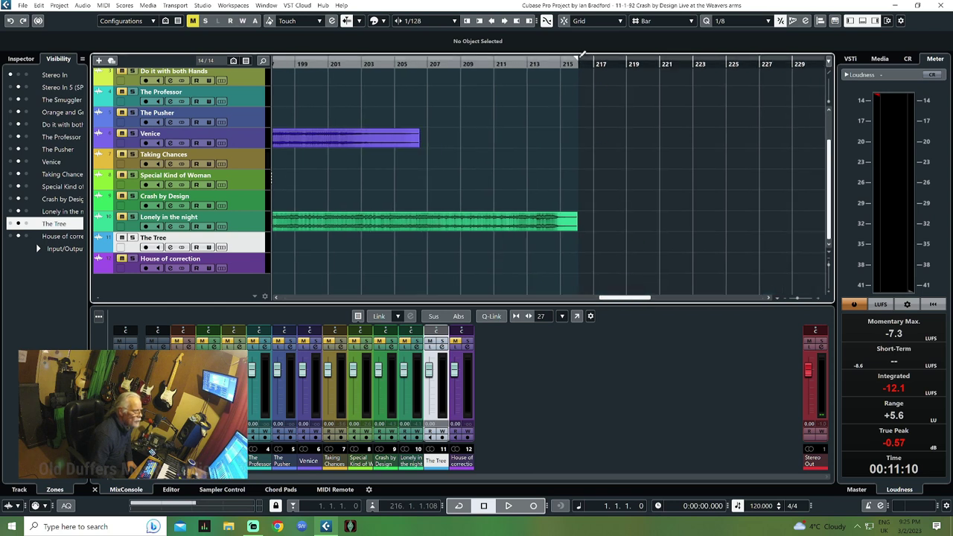
pyautogui.moveTo(576, 61)
pyautogui.mouseDown()
pyautogui.moveTo(523, 76)
pyautogui.moveTo(253, 87)
pyautogui.moveTo(482, 108)
pyautogui.mouseUp()
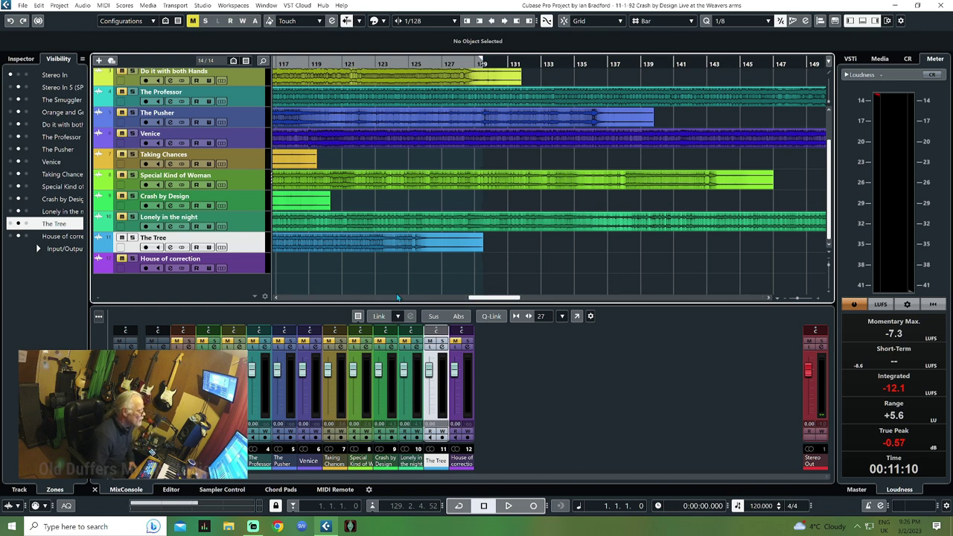
pyautogui.click(320, 298)
pyautogui.click(316, 297)
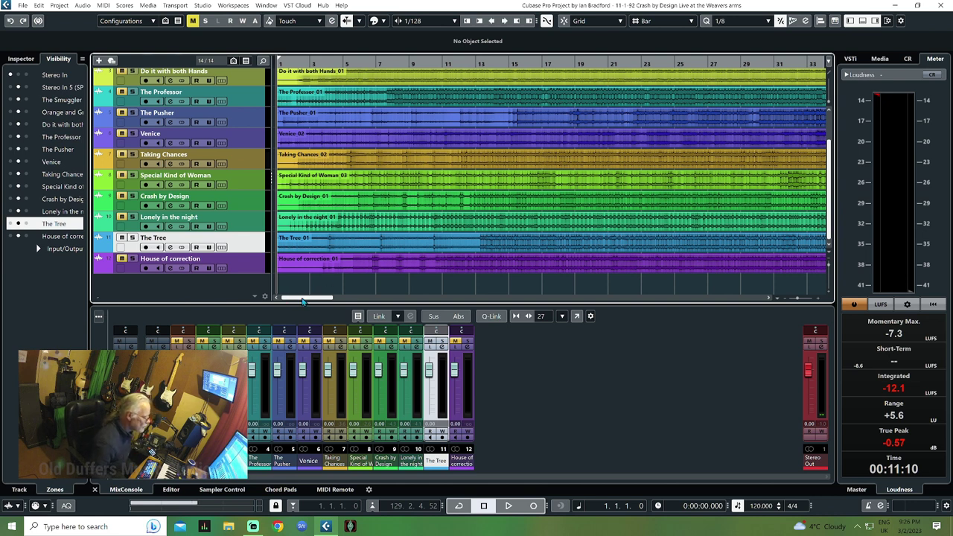
pyautogui.moveTo(304, 299)
pyautogui.mouseDown()
pyautogui.moveTo(313, 299)
pyautogui.moveTo(298, 300)
pyautogui.mouseUp()
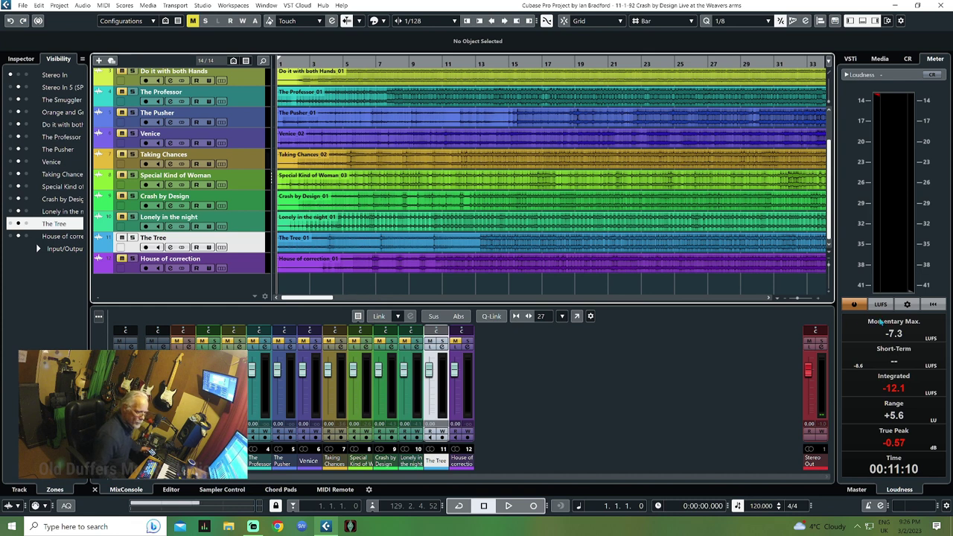
# Step: Reset the loudness measurement, open the audio mixdown export for the Stereo Out and name the file The Tree
pyautogui.click(933, 304)
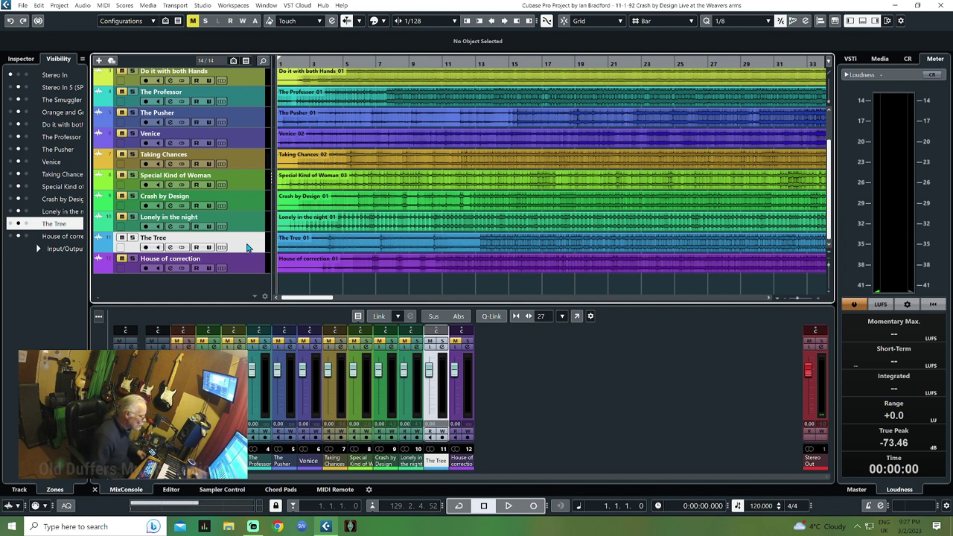
pyautogui.click(24, 6)
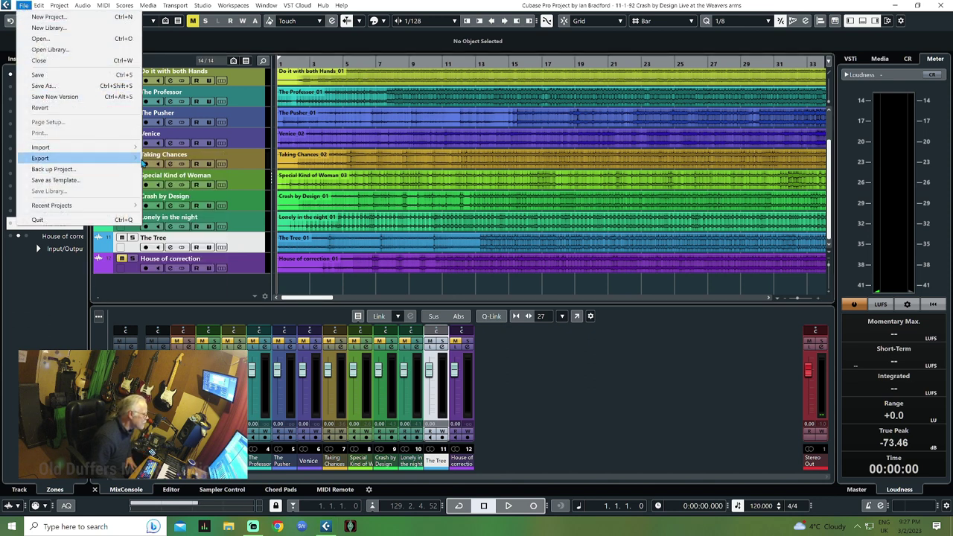
pyautogui.moveTo(132, 163)
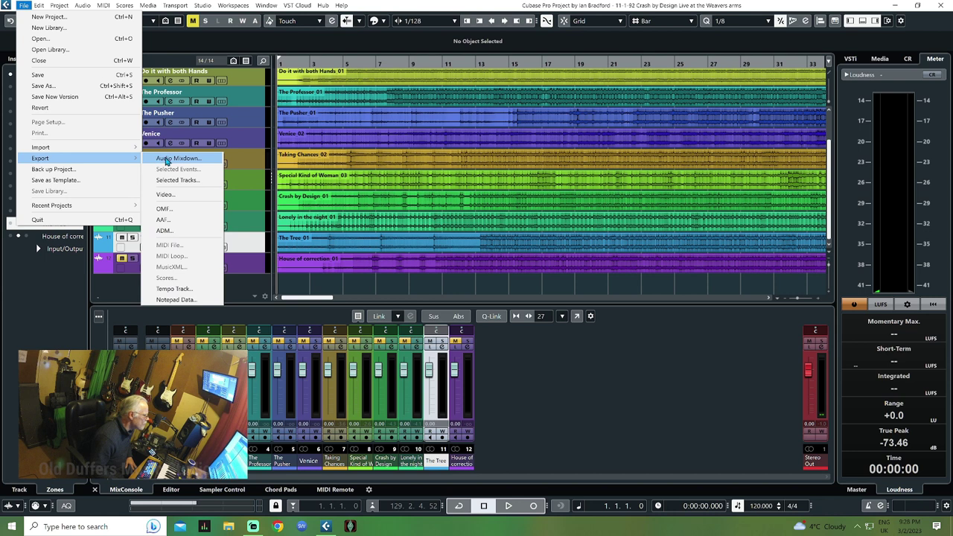
pyautogui.click(168, 158)
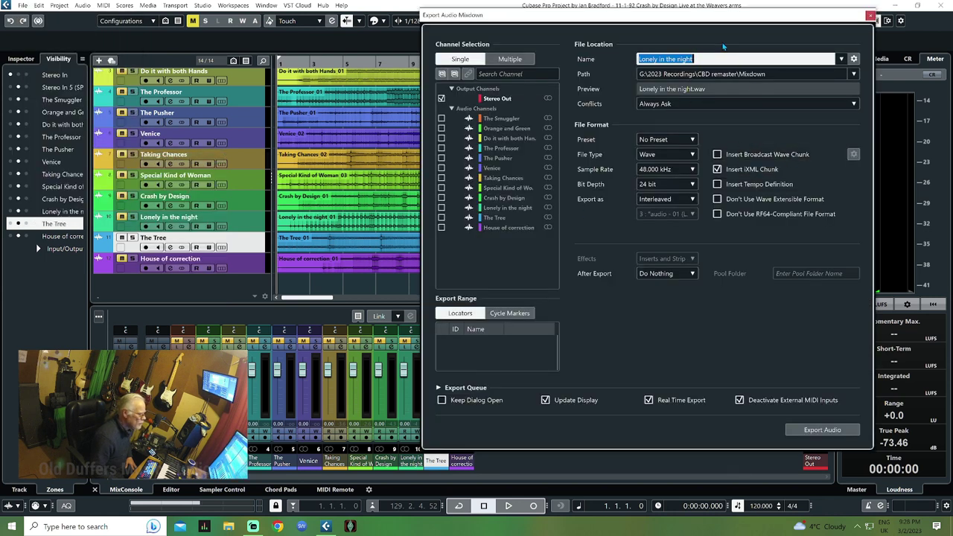
pyautogui.write('T')
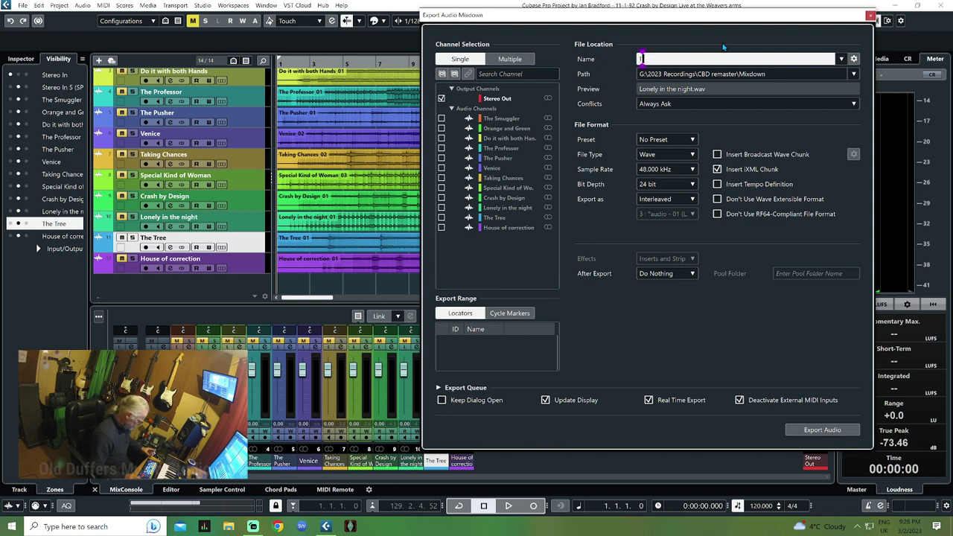
pyautogui.write('he Tree')
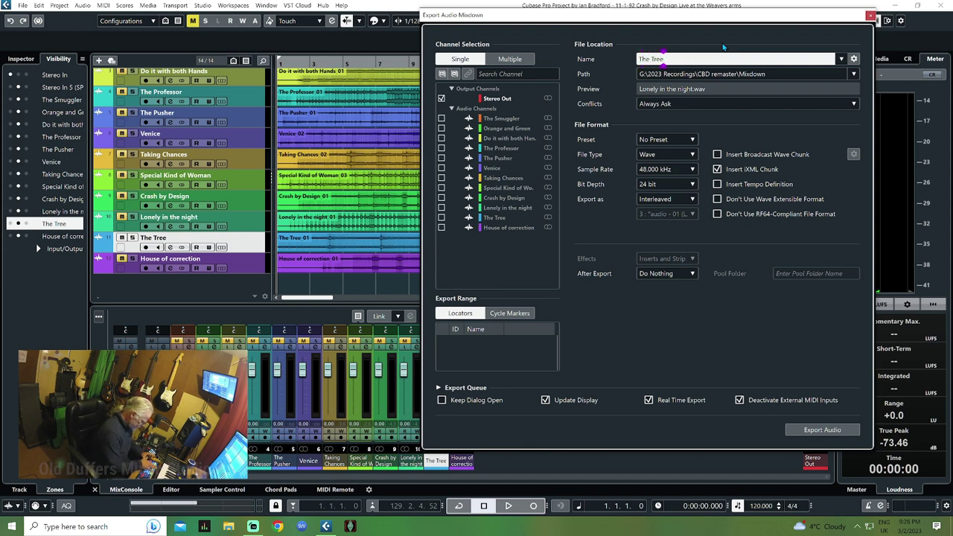
pyautogui.press('Return')
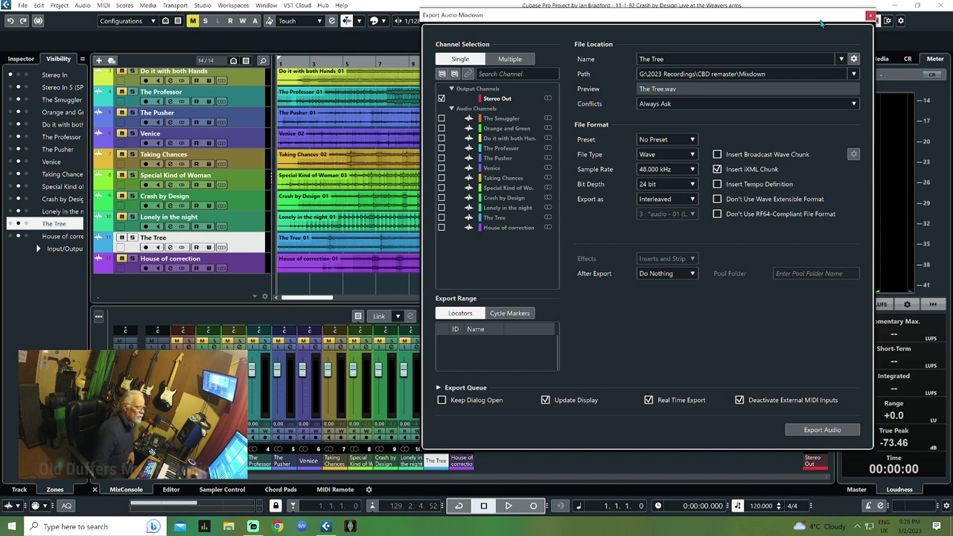
pyautogui.moveTo(837, 20); pyautogui.dragTo(819, 27)
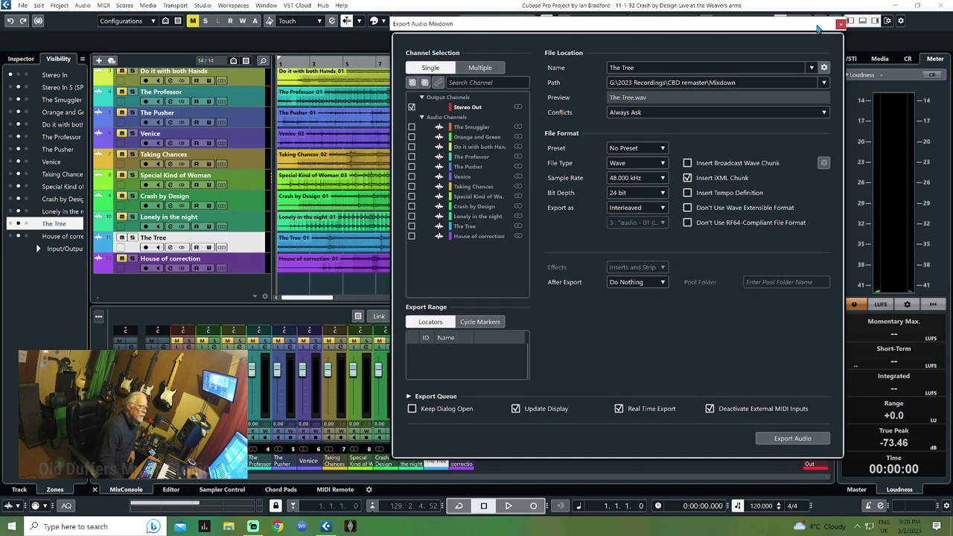
pyautogui.click(341, 287)
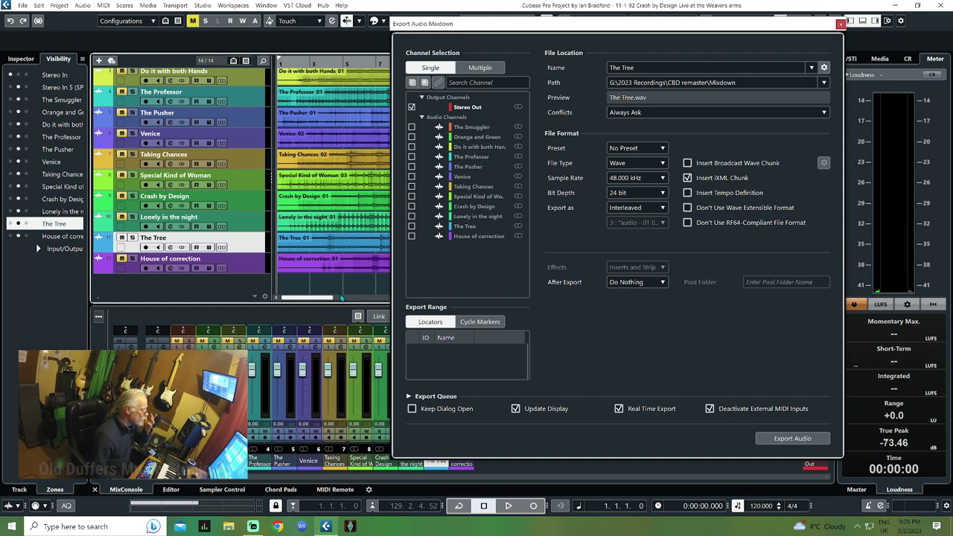
pyautogui.moveTo(307, 297); pyautogui.dragTo(307, 298)
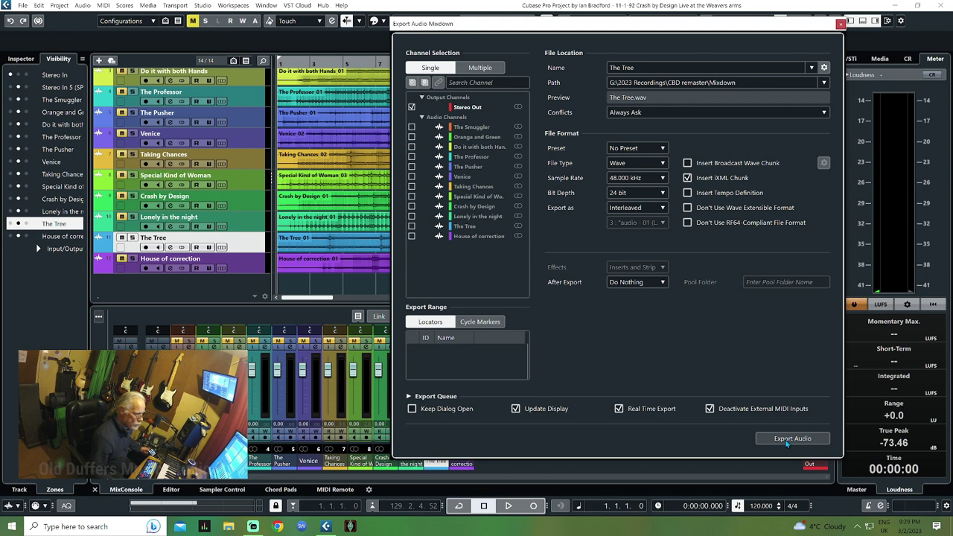
pyautogui.moveTo(803, 24); pyautogui.dragTo(659, 364)
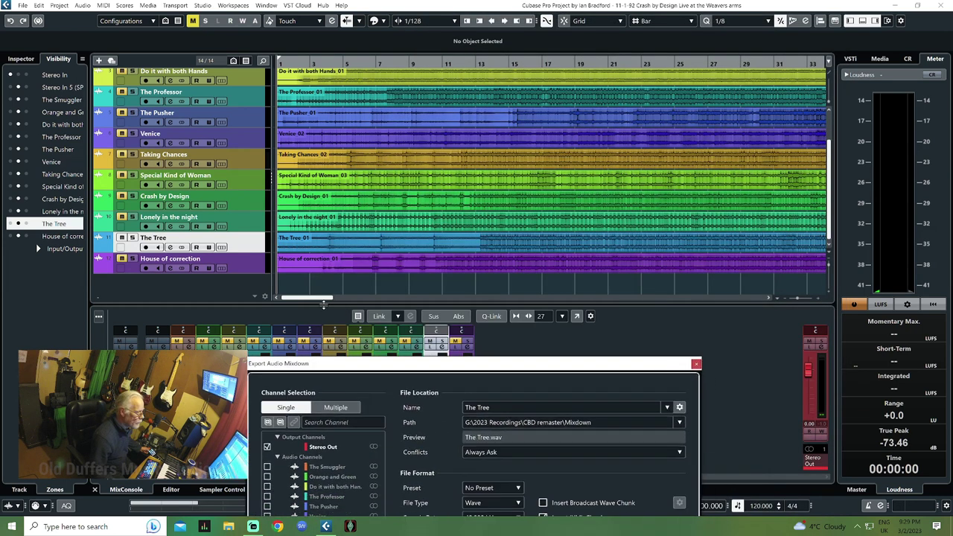
pyautogui.moveTo(323, 302)
pyautogui.mouseDown()
pyautogui.moveTo(499, 298)
pyautogui.moveTo(326, 301)
pyautogui.mouseUp()
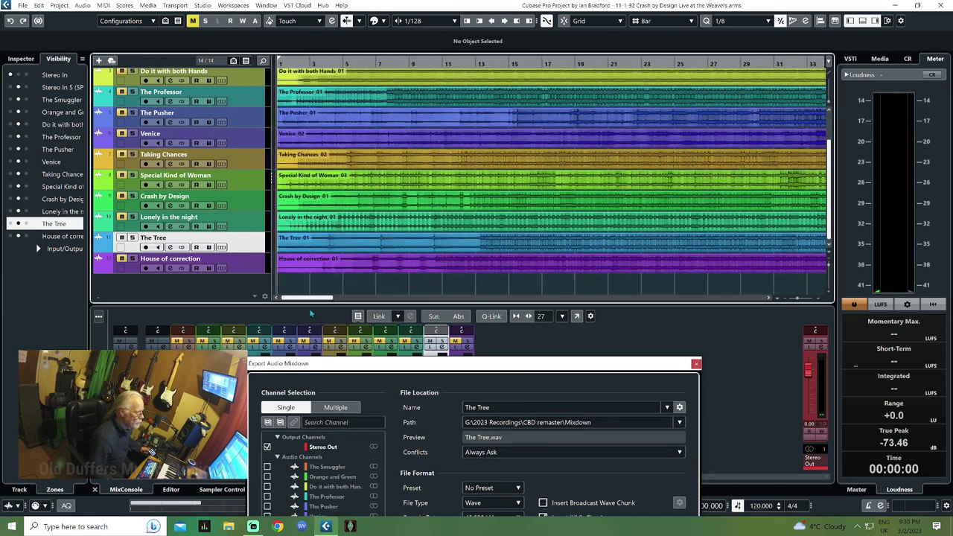
pyautogui.moveTo(577, 367); pyautogui.dragTo(654, 32)
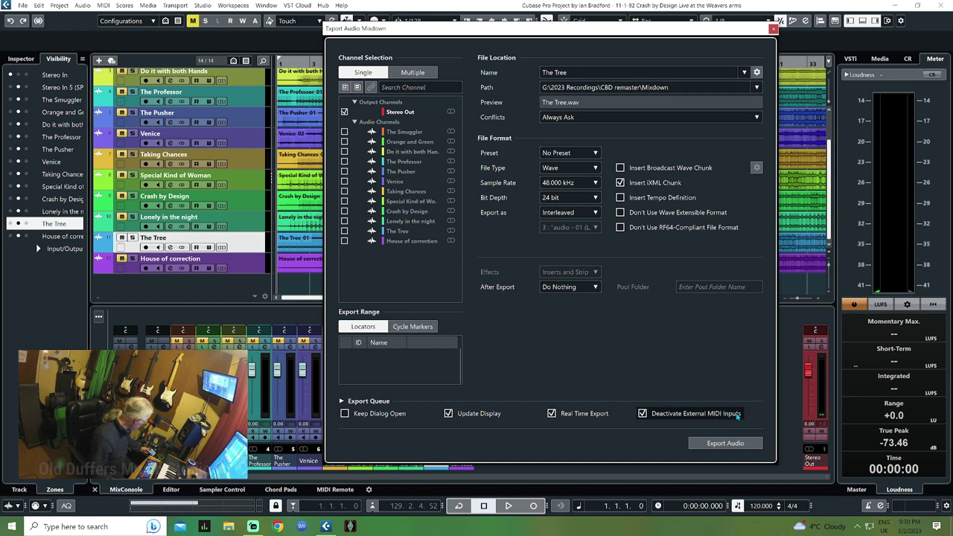
# Step: Run The Tree export and move its progress window clear of the tracks
pyautogui.click(734, 445)
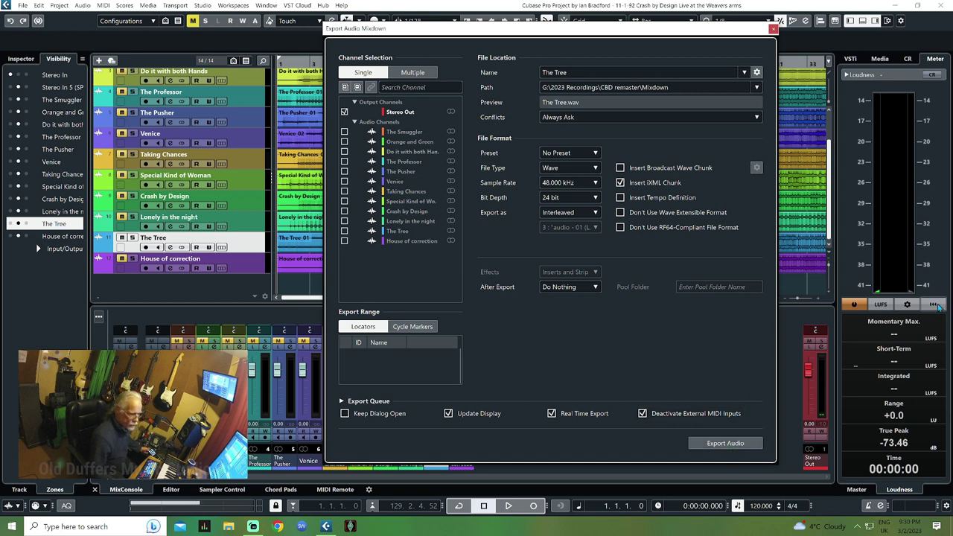
pyautogui.click(719, 443)
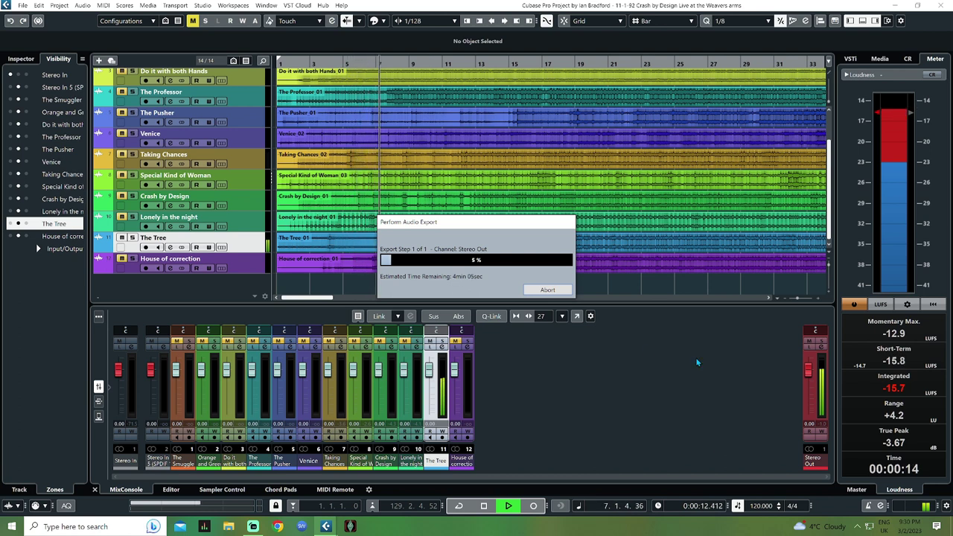
pyautogui.moveTo(503, 223); pyautogui.dragTo(650, 356)
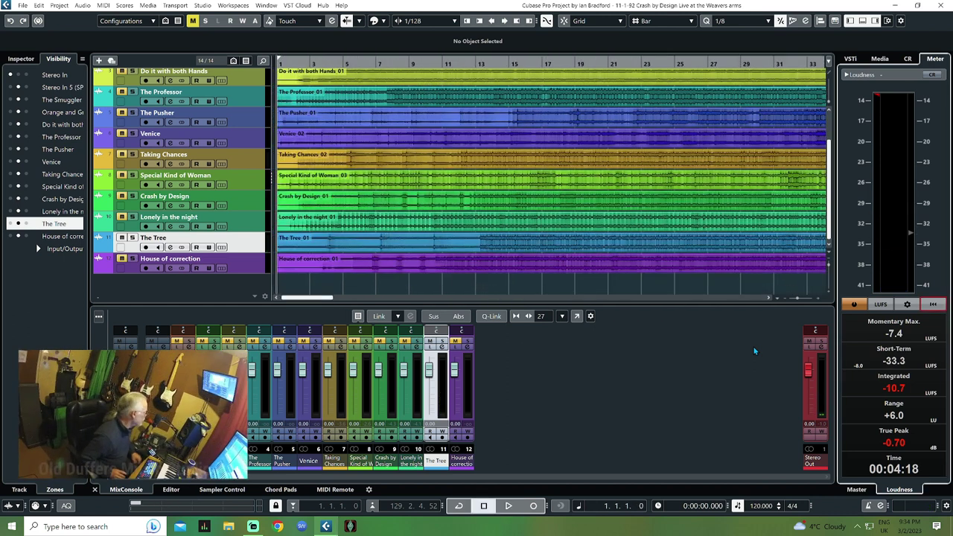
# Step: Mute The Tree, move the right locator to the House of correction clip end, about 106.2.2.87, and make House of correction the active song
pyautogui.click(124, 240)
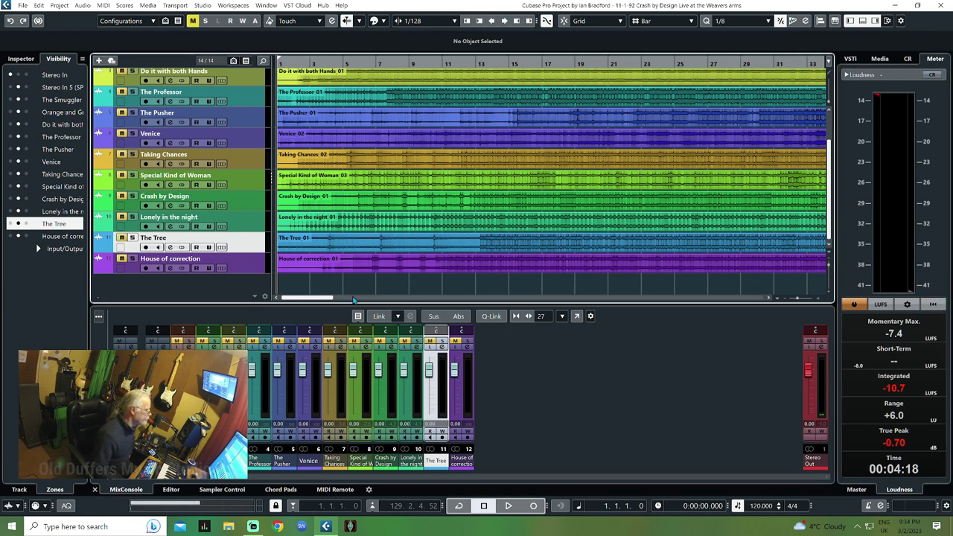
pyautogui.moveTo(330, 297); pyautogui.dragTo(511, 298)
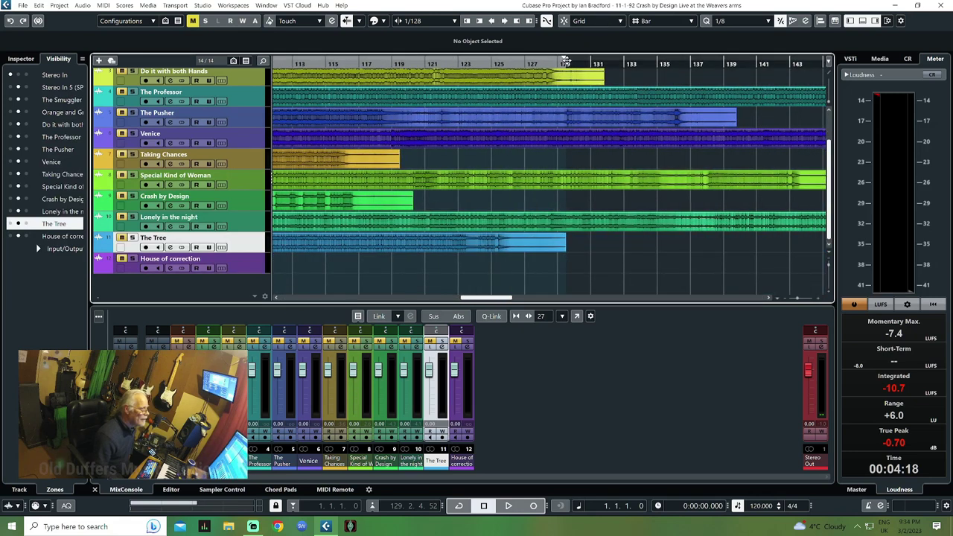
pyautogui.moveTo(566, 62); pyautogui.dragTo(559, 83)
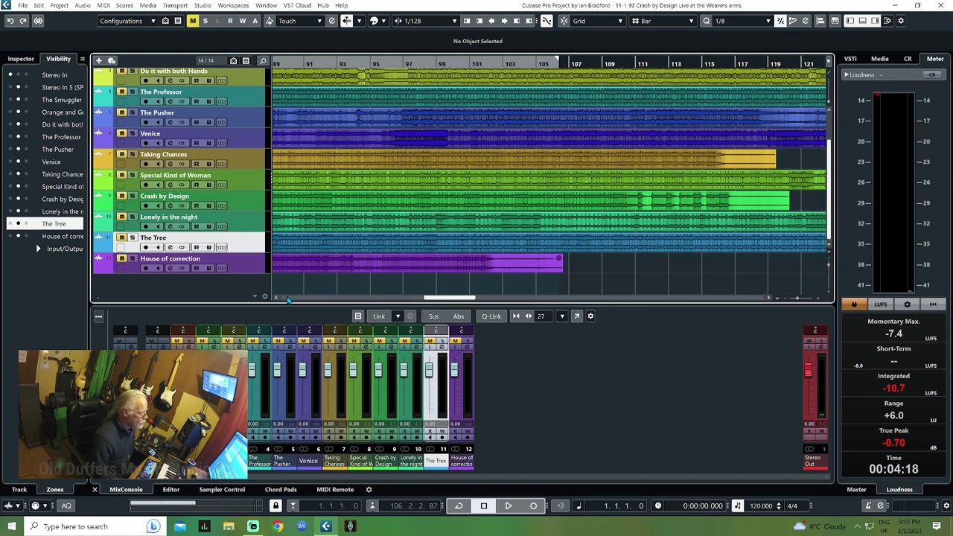
pyautogui.click(287, 298)
pyautogui.click(287, 297)
pyautogui.click(287, 298)
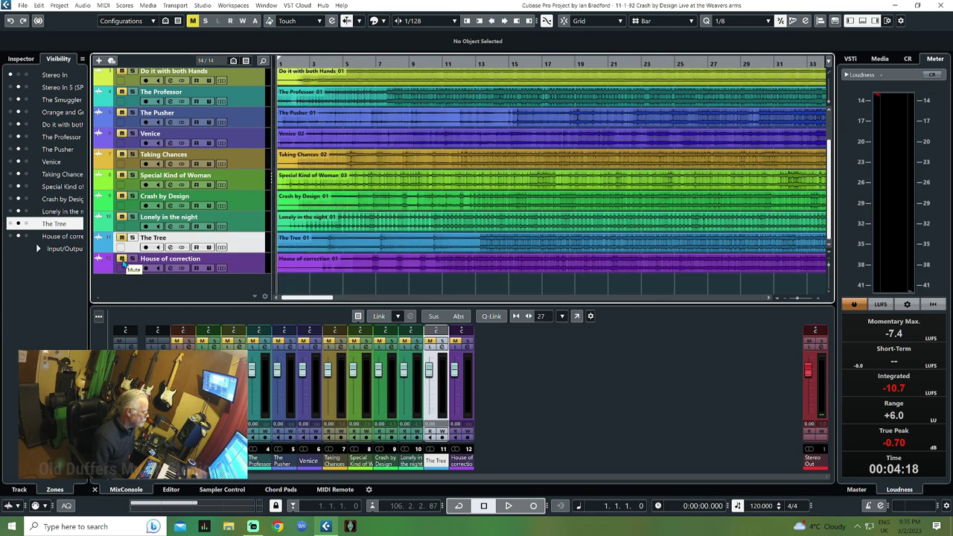
pyautogui.click(262, 265)
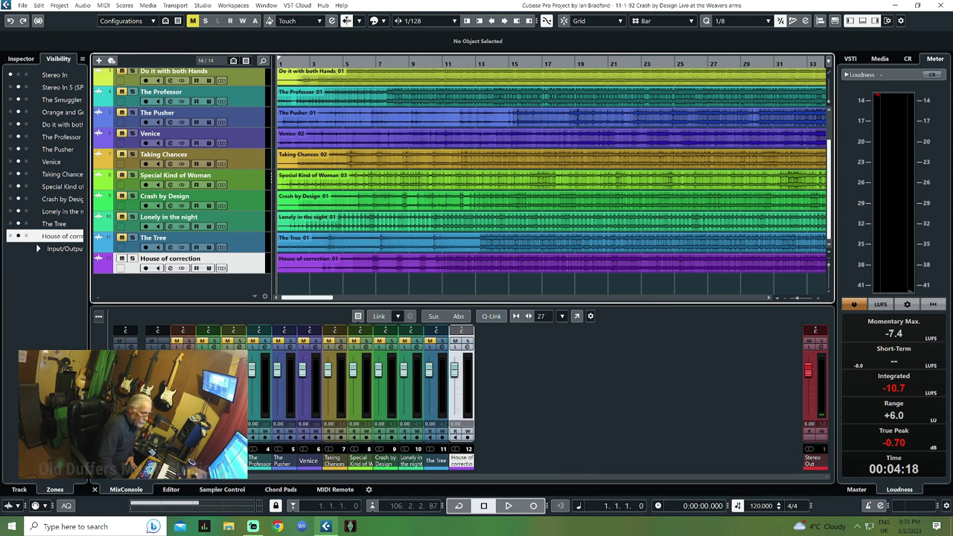
# Step: Reset the loudness measurement, open the audio mixdown export for the Stereo Out and name the file House of Correction
pyautogui.click(933, 304)
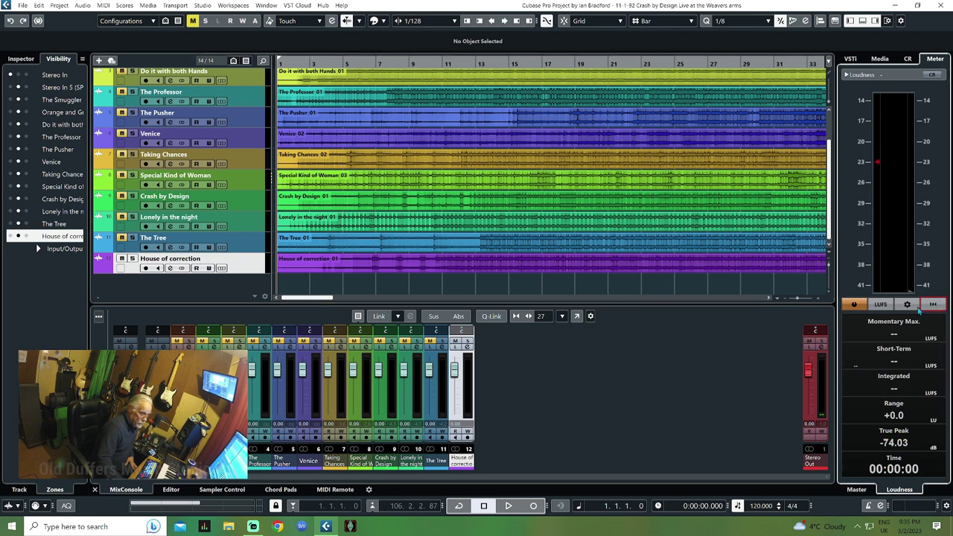
pyautogui.click(22, 6)
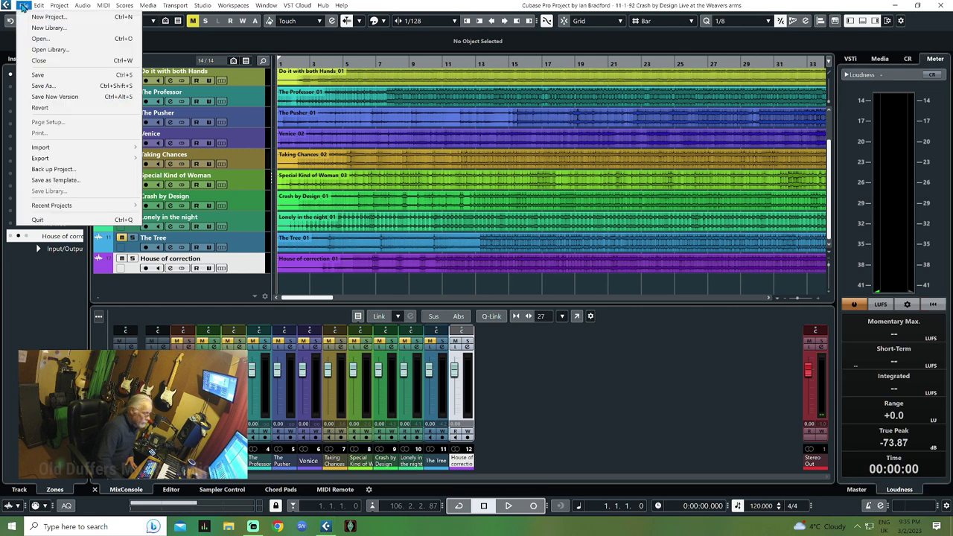
pyautogui.moveTo(81, 160)
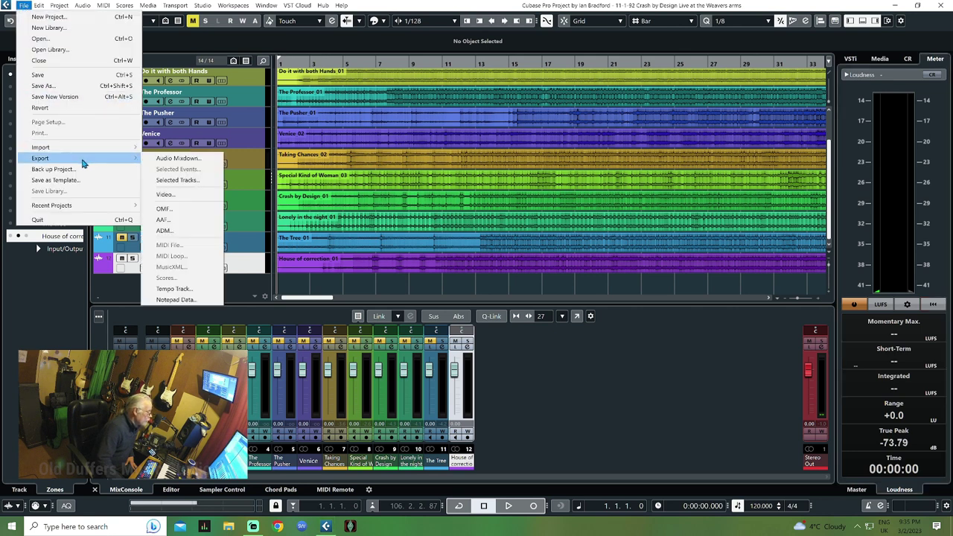
pyautogui.click(211, 159)
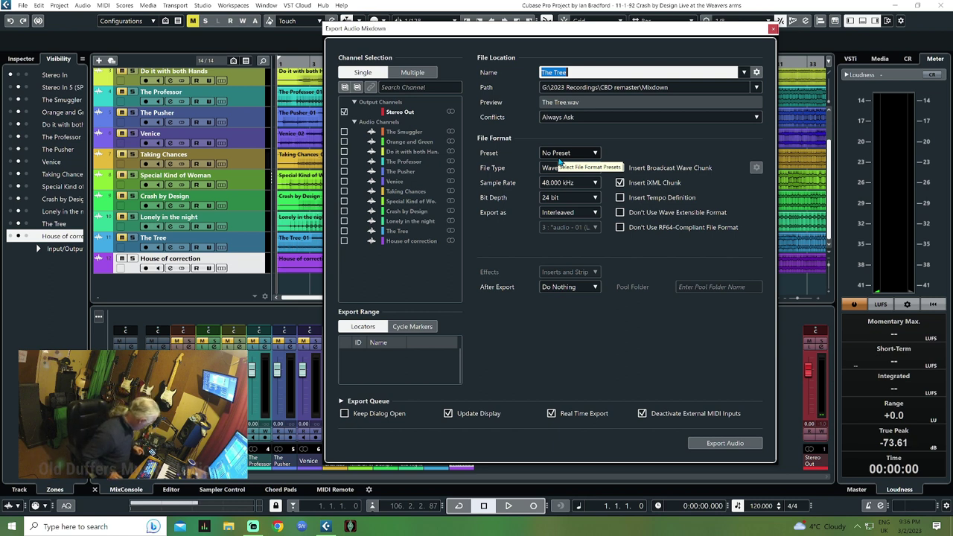
pyautogui.press('BackSpace')
pyautogui.write('Hou')
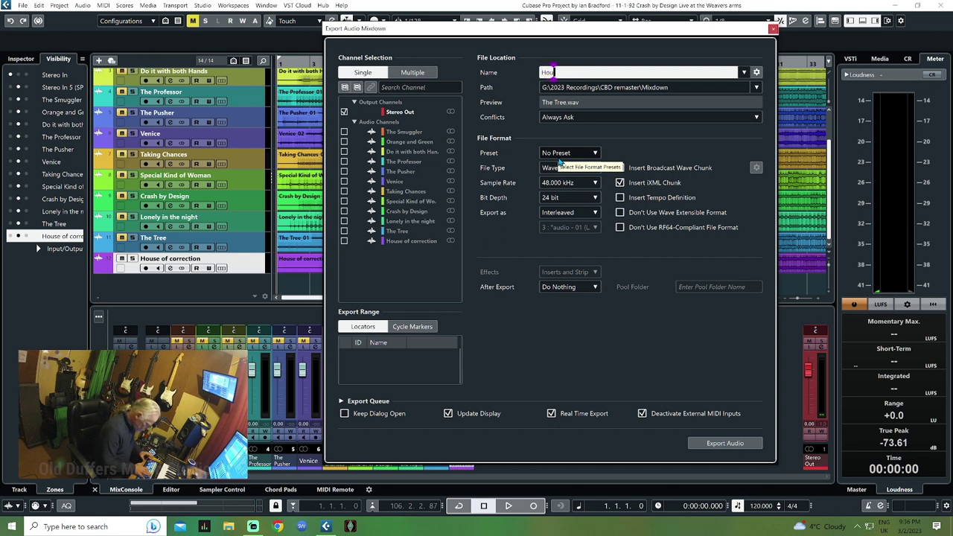
pyautogui.write('s')
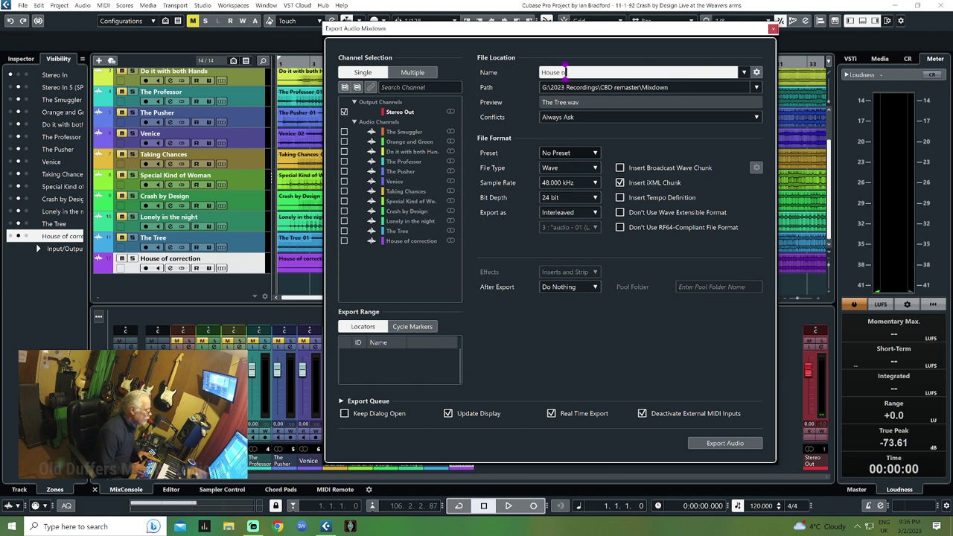
pyautogui.write('e of correction')
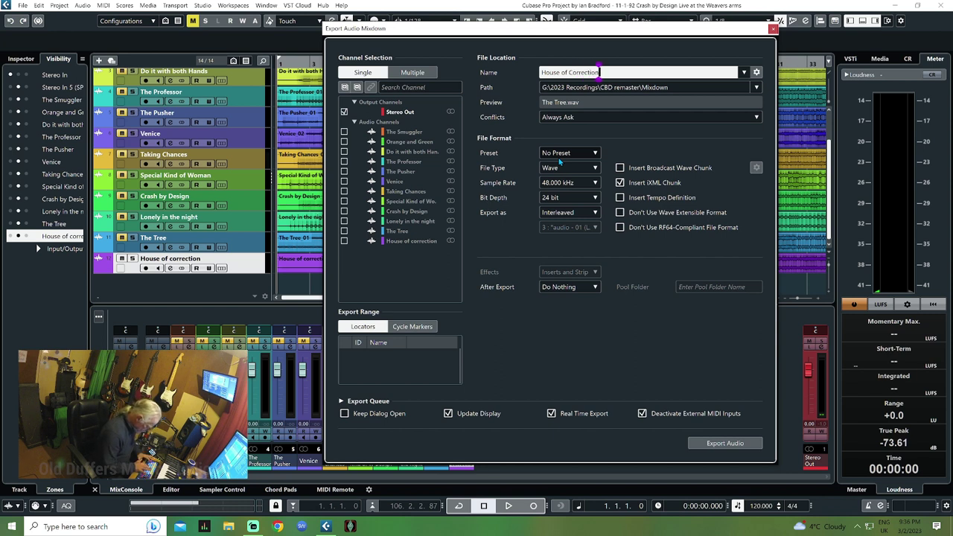
pyautogui.press('Return')
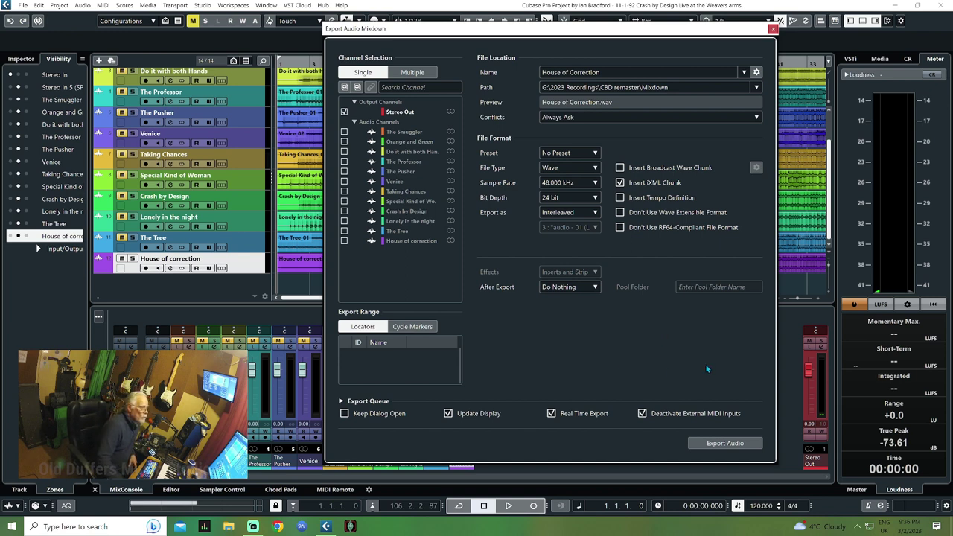
# Step: Move the mixdown dialog off the timeline start and set the left locator to about 2.2.3.3
pyautogui.moveTo(708, 34); pyautogui.dragTo(797, 11)
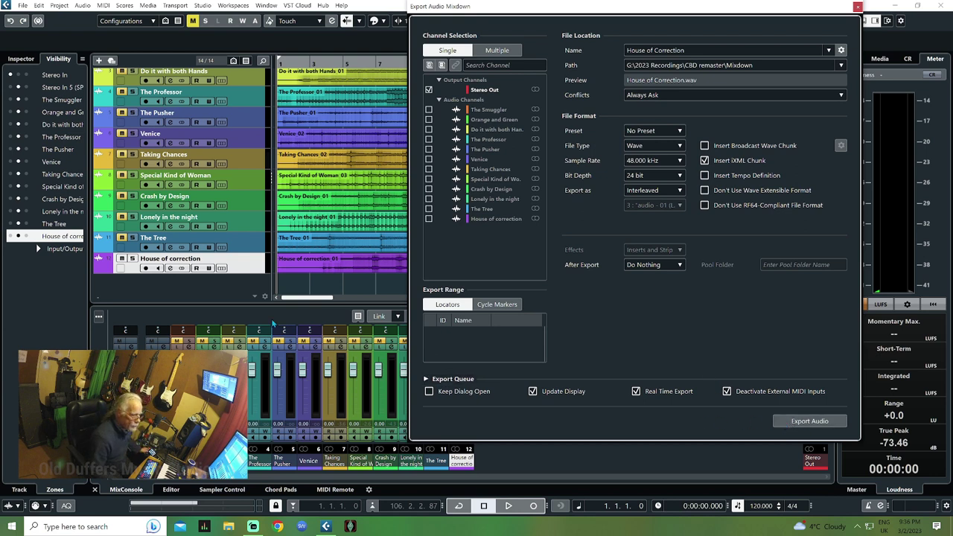
pyautogui.click(280, 63)
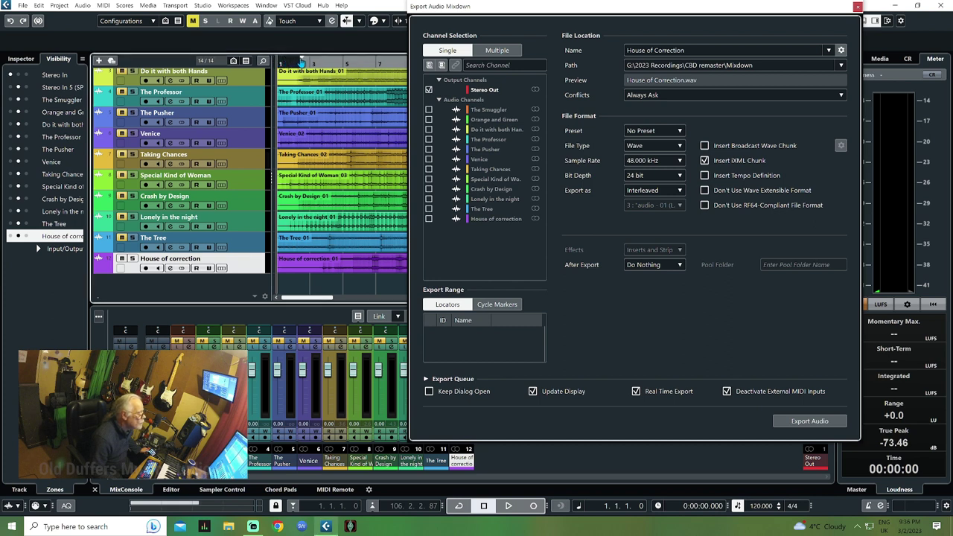
pyautogui.keyDown('ctrl'); pyautogui.click(301, 63); pyautogui.keyUp('ctrl')
pyautogui.press('KP_1')
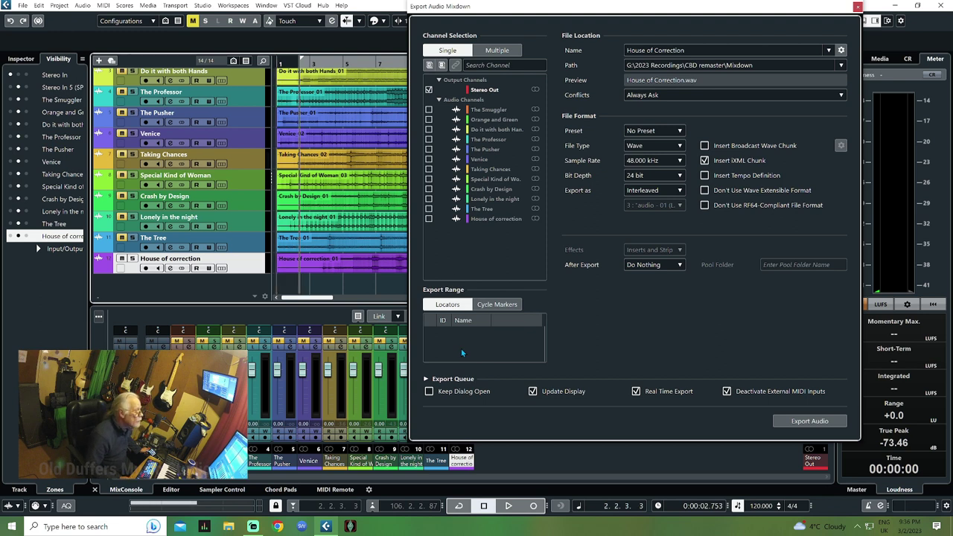
# Step: Run the House of Correction export and move its progress window clear of the tracks
pyautogui.click(807, 421)
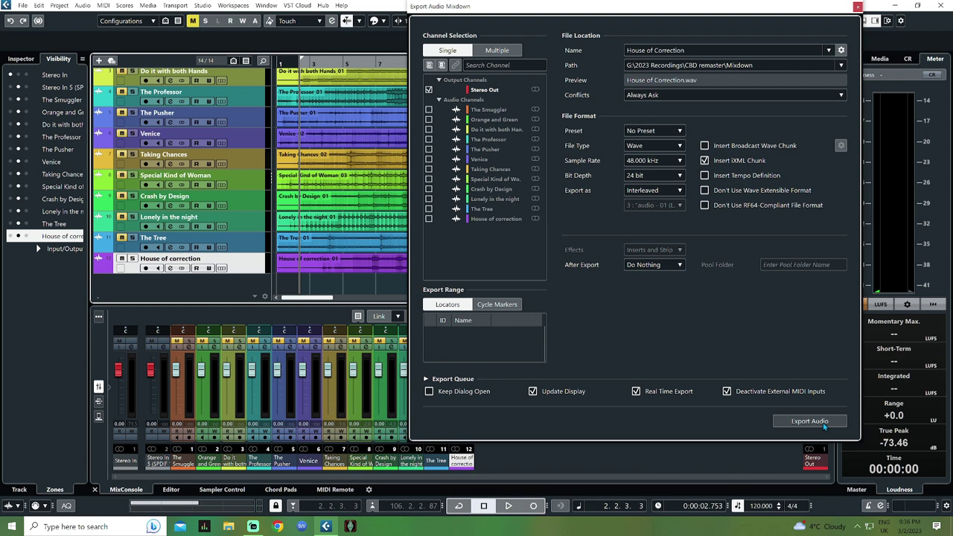
pyautogui.click(824, 422)
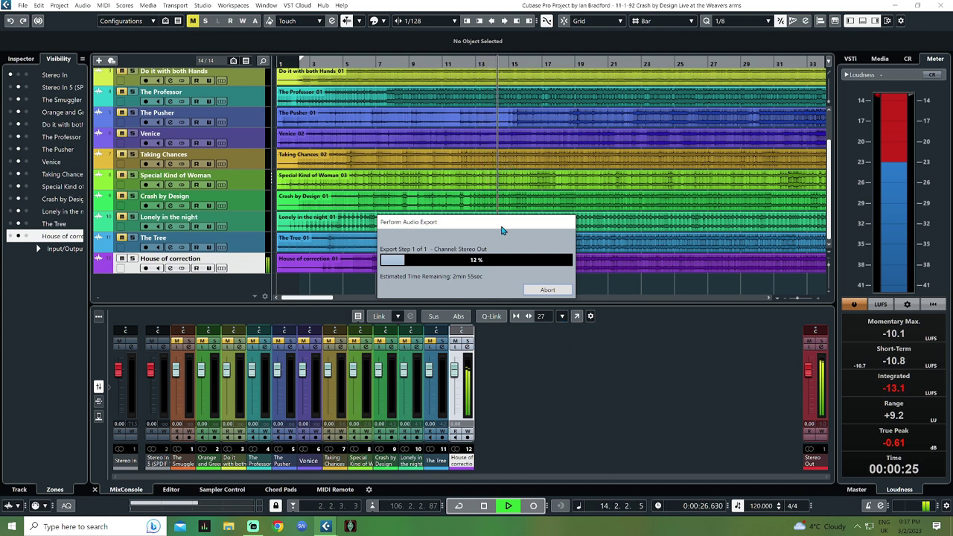
pyautogui.moveTo(503, 225); pyautogui.dragTo(647, 360)
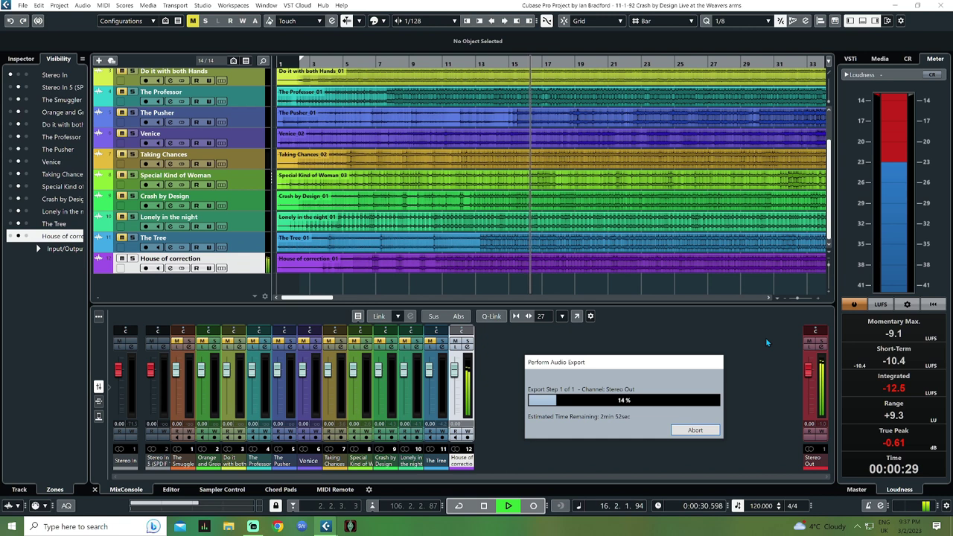